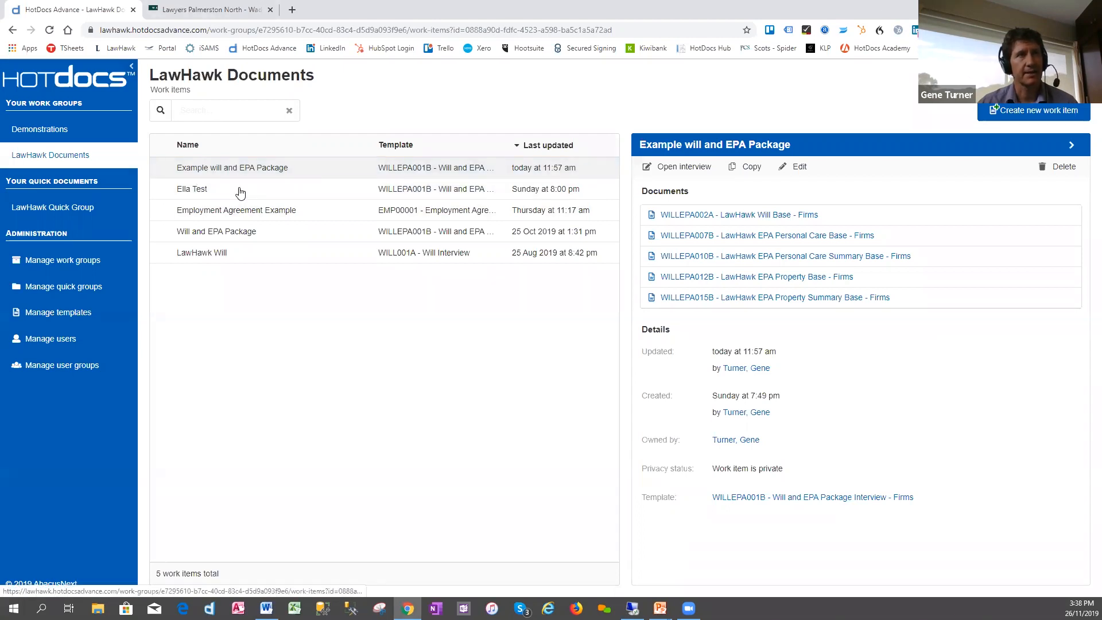
- Open the Example will and EPA Package interview and deselect both Enduring Power of Attorney documents, leaving only the will selected
click(671, 167)
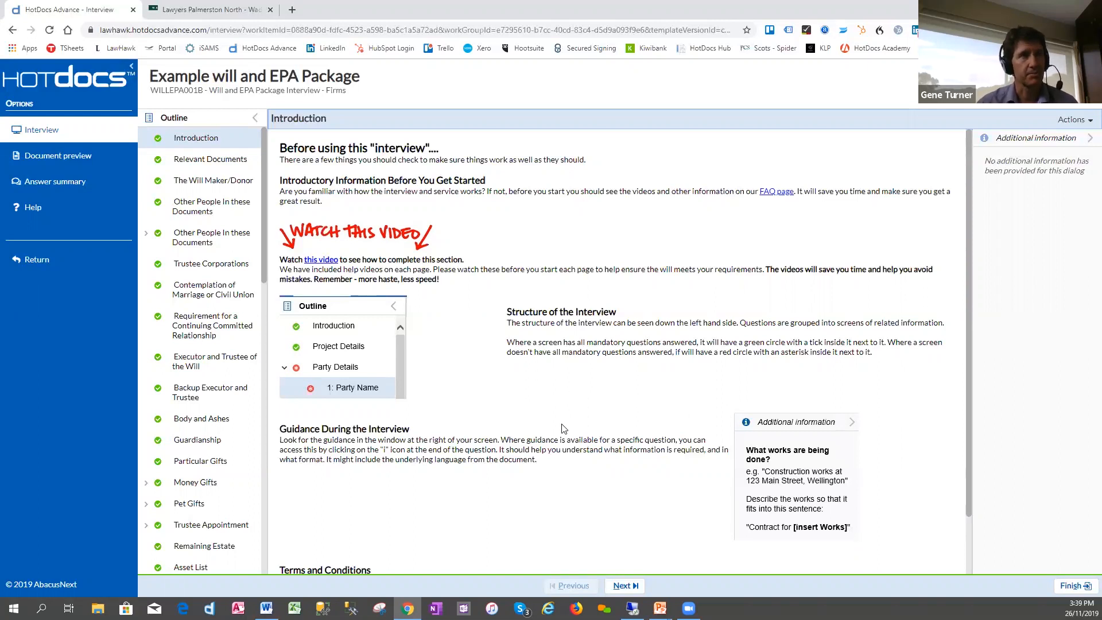
click(208, 163)
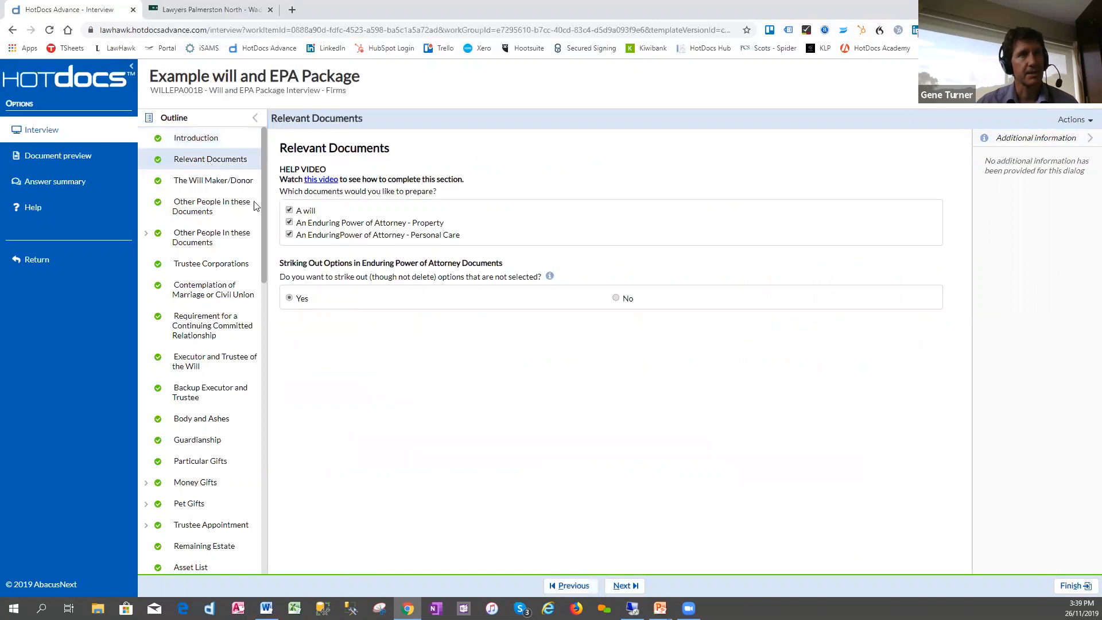
click(290, 223)
click(290, 224)
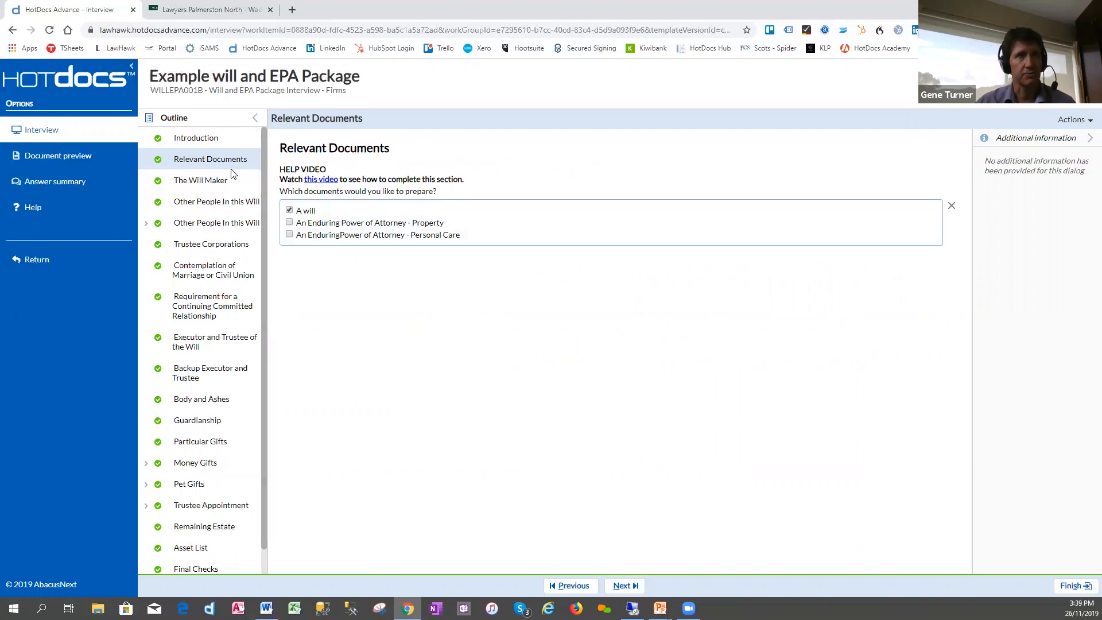
- Review the Will Maker's details and the entries for the other people and organisations referred to in the will
click(208, 181)
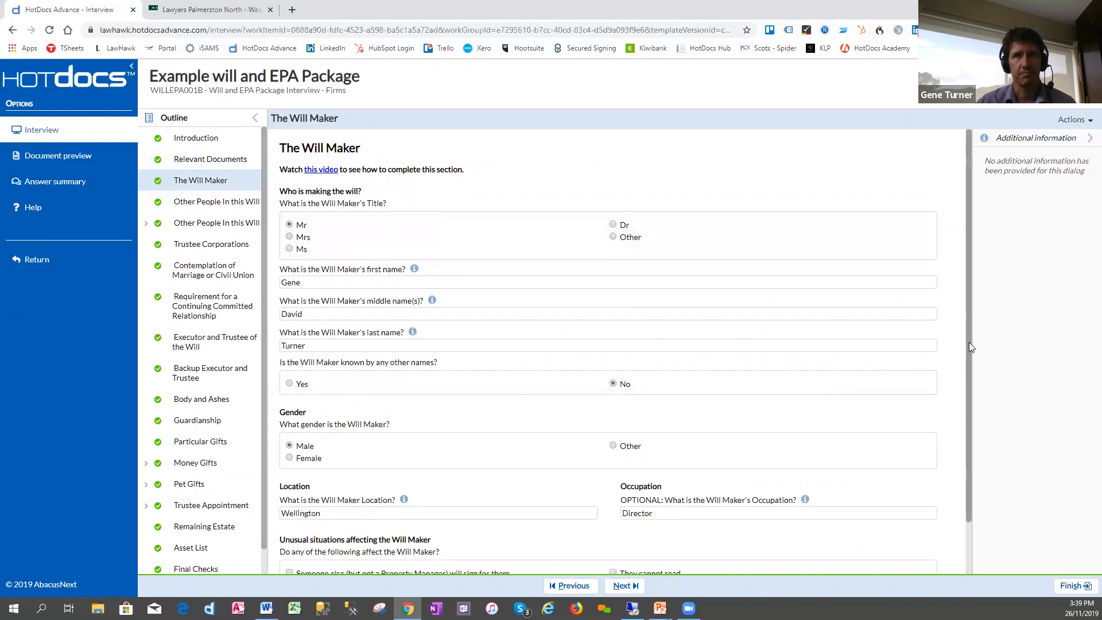
scroll(973, 373, down, 1)
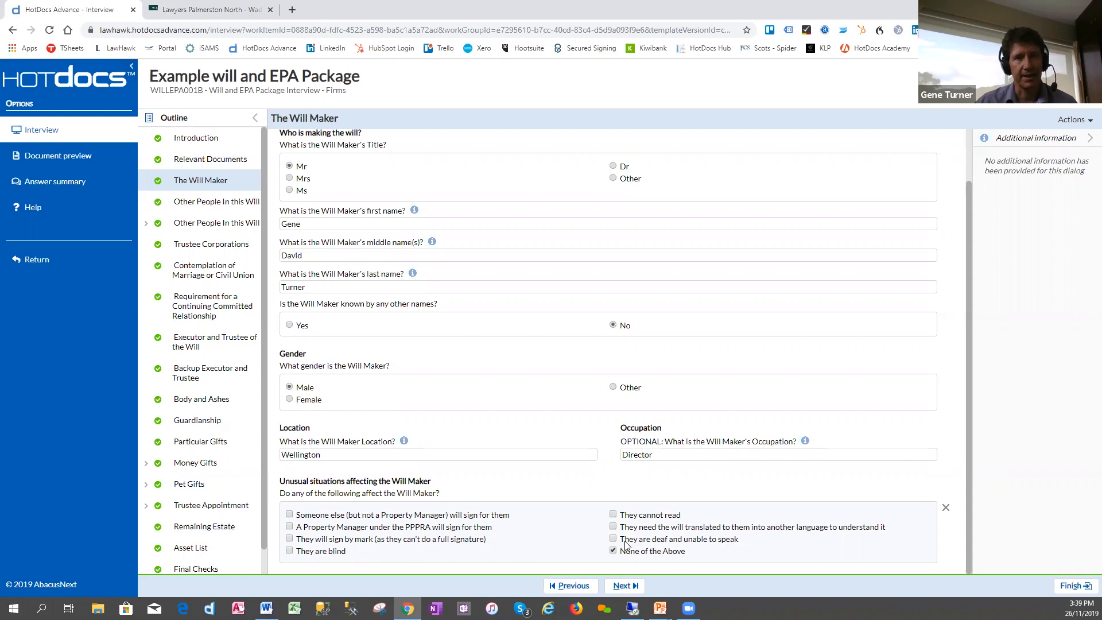
click(197, 228)
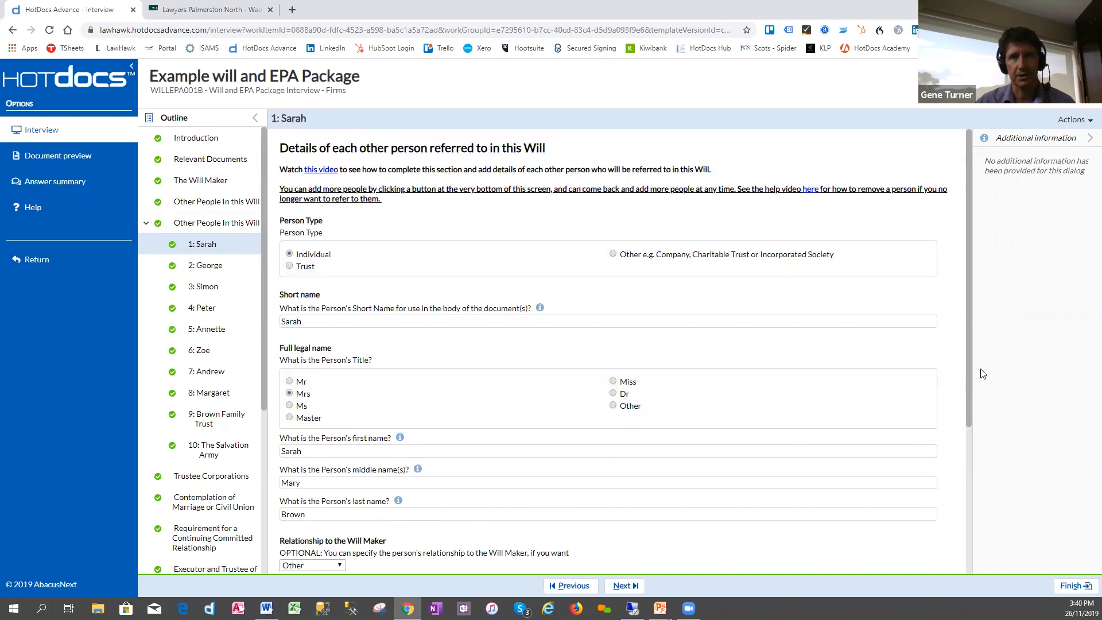
drag(967, 370, 972, 448)
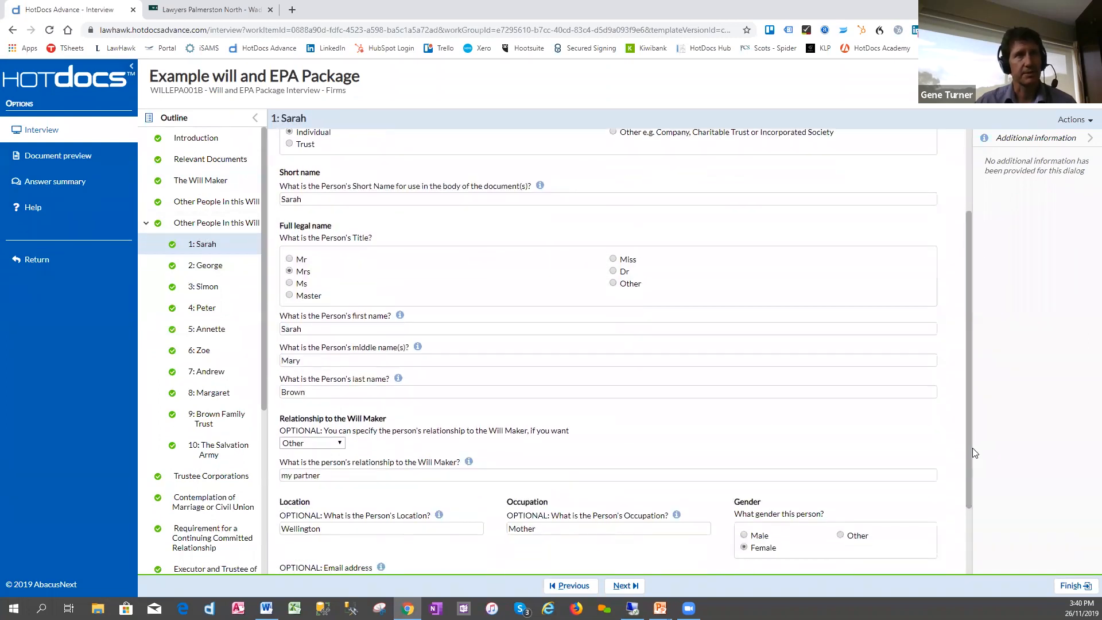
click(219, 269)
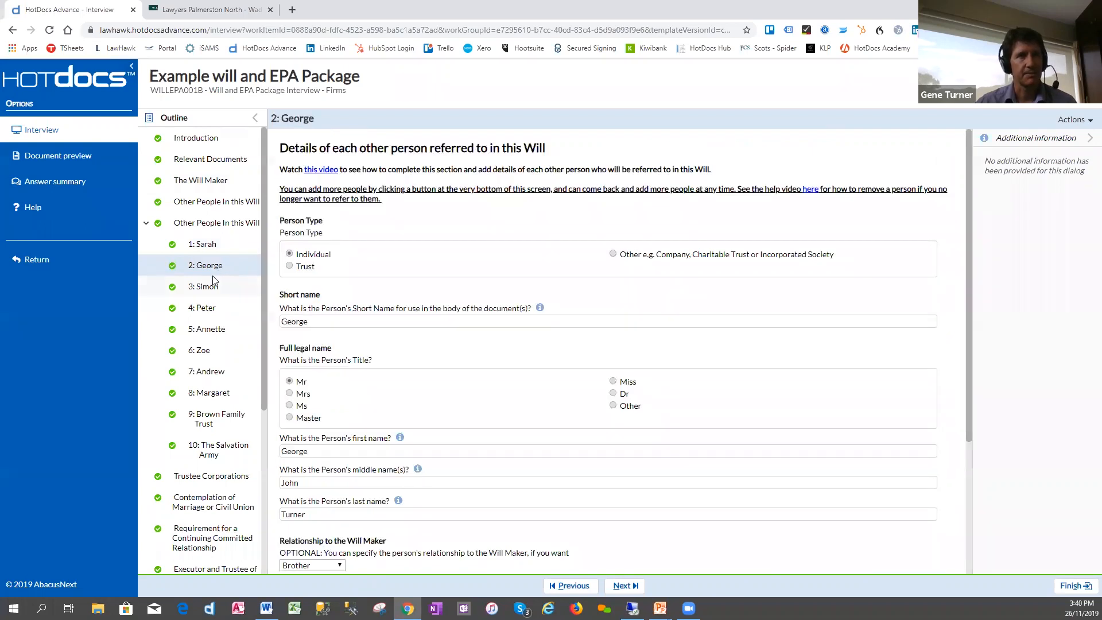
click(210, 285)
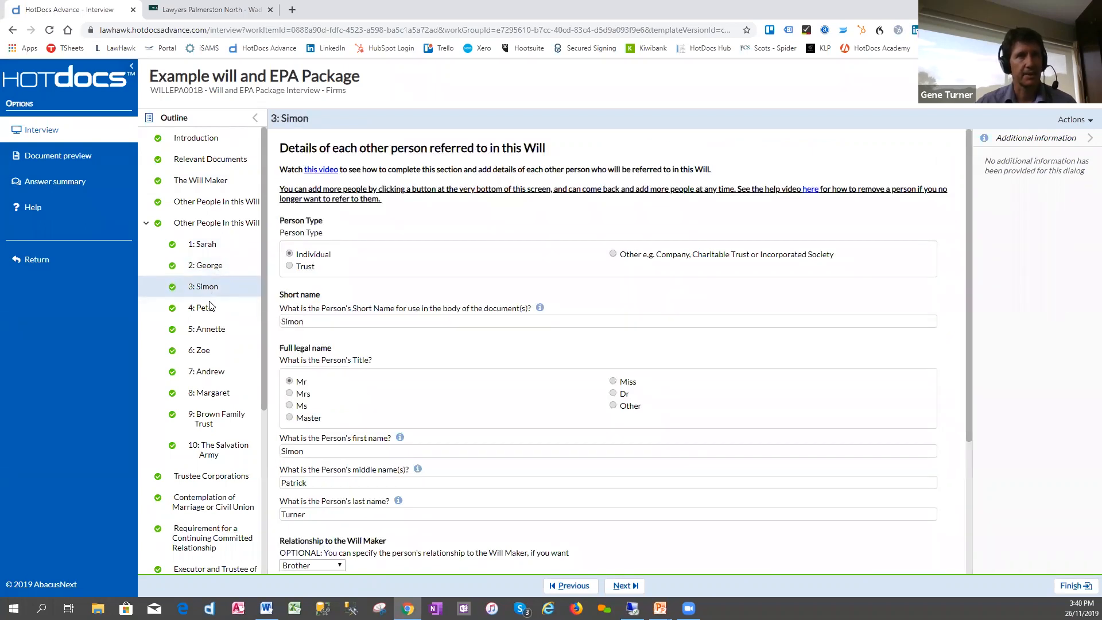
click(208, 310)
click(209, 333)
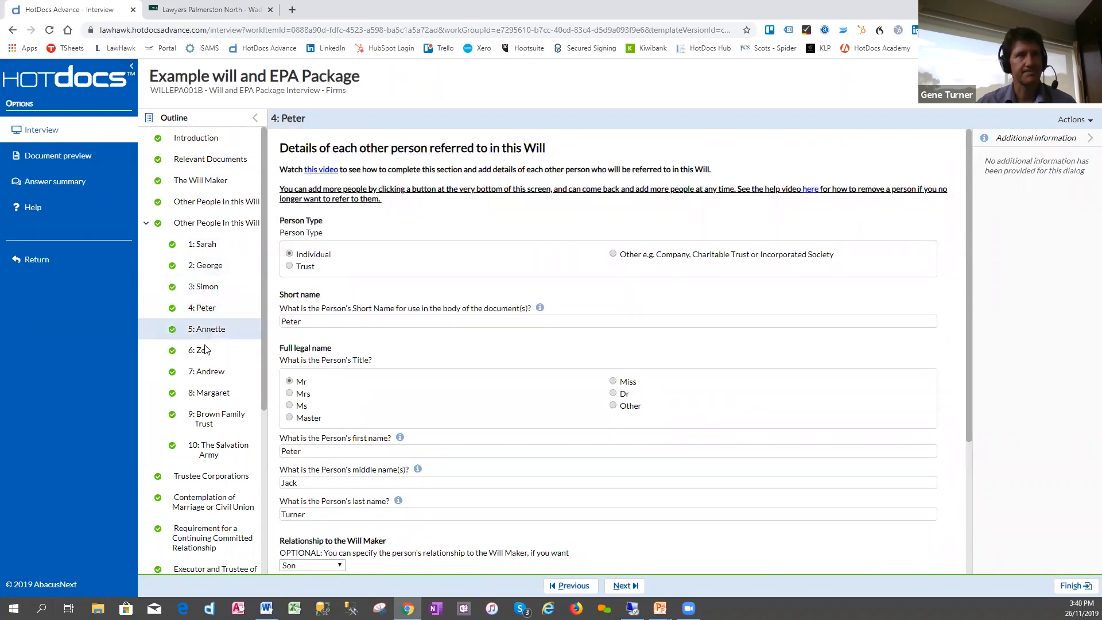
click(205, 360)
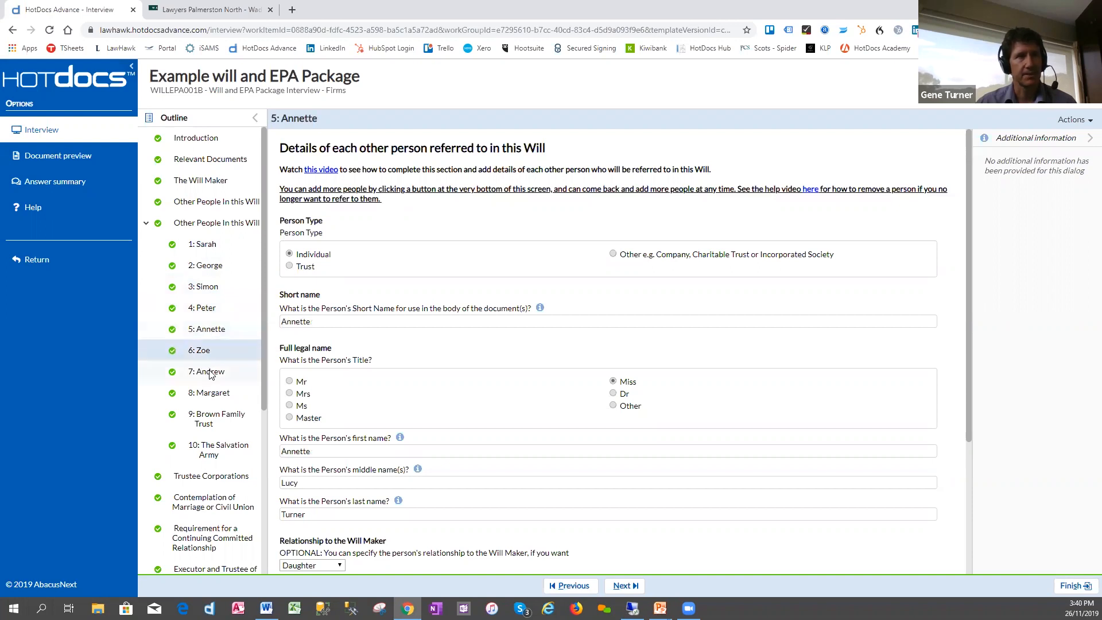
click(210, 374)
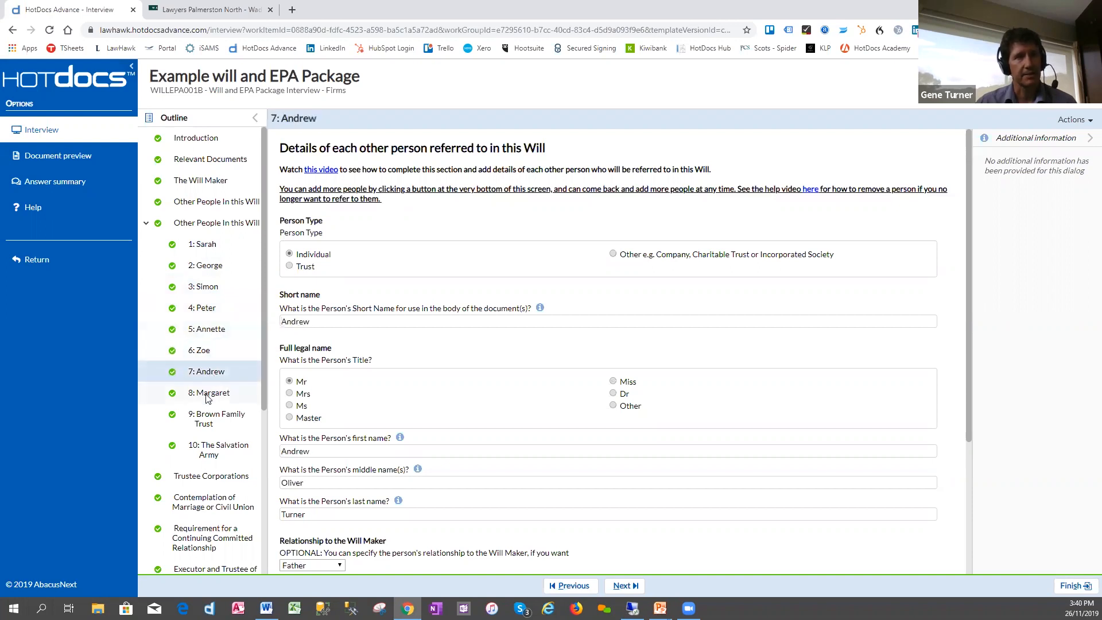
click(209, 398)
click(205, 424)
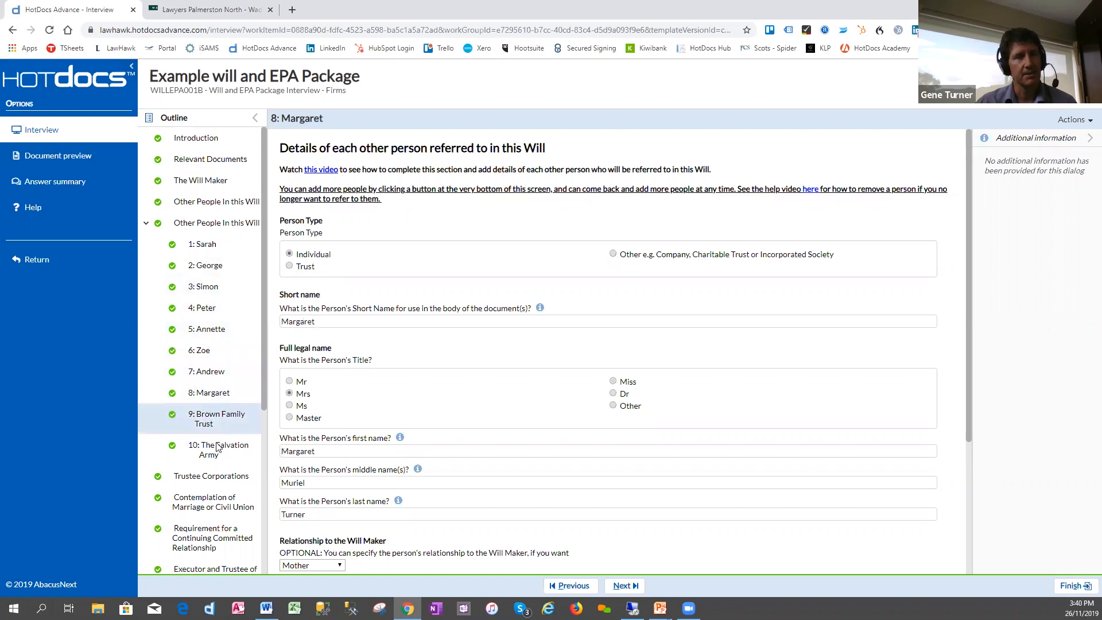
click(218, 452)
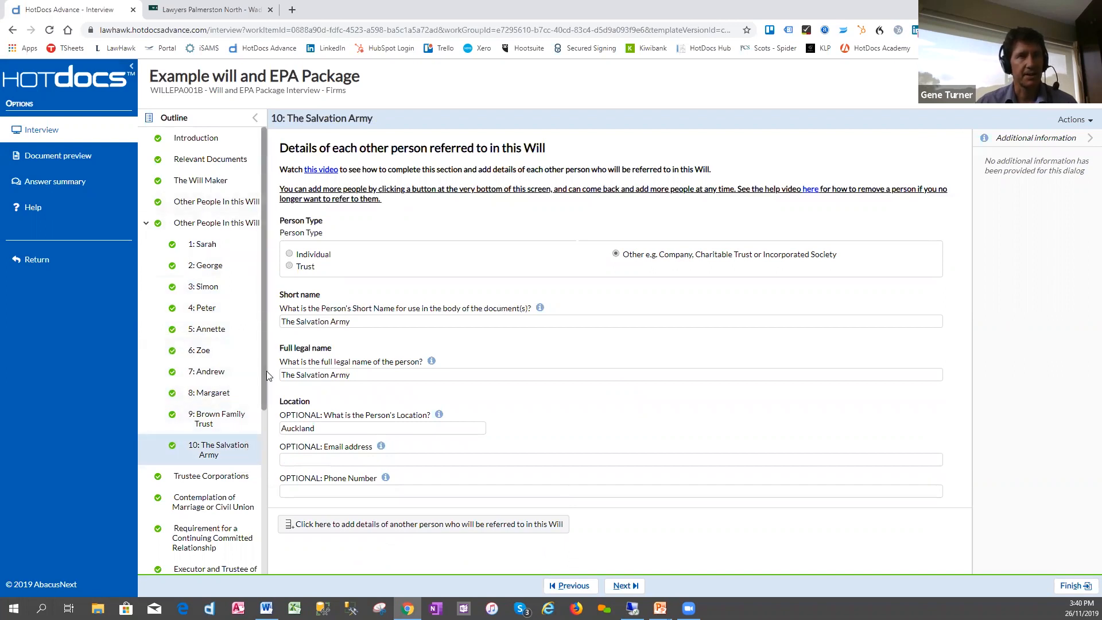
- Look at the Trustee Corporations section, and switch the contemplation of marriage or civil union answer to No and back to Yes
scroll(267, 373, down, 3)
scroll(265, 459, down, 1)
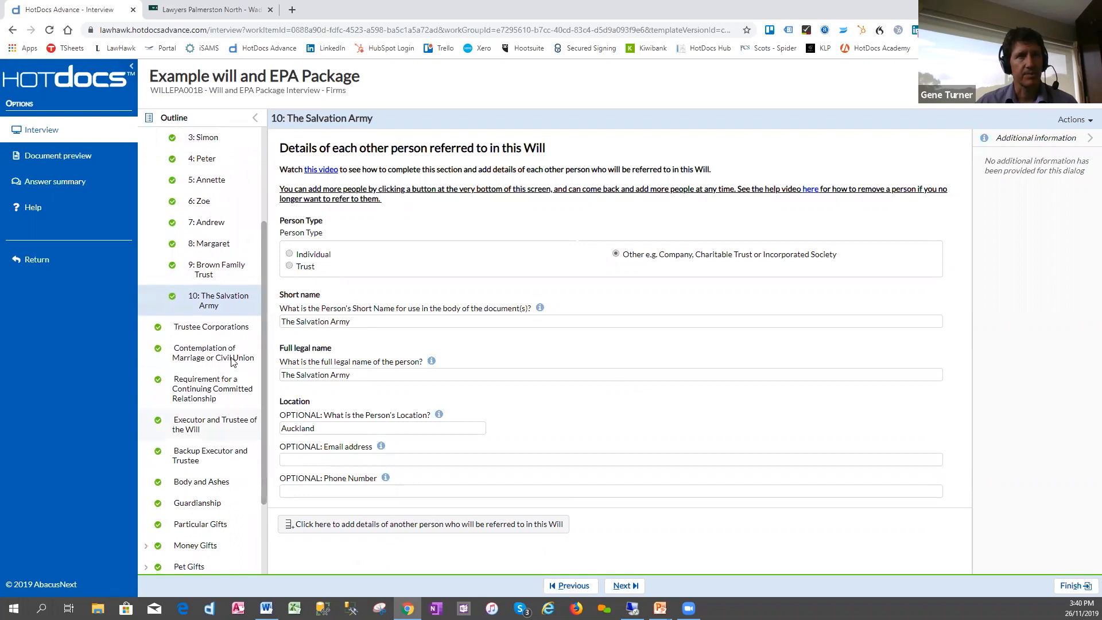
click(214, 328)
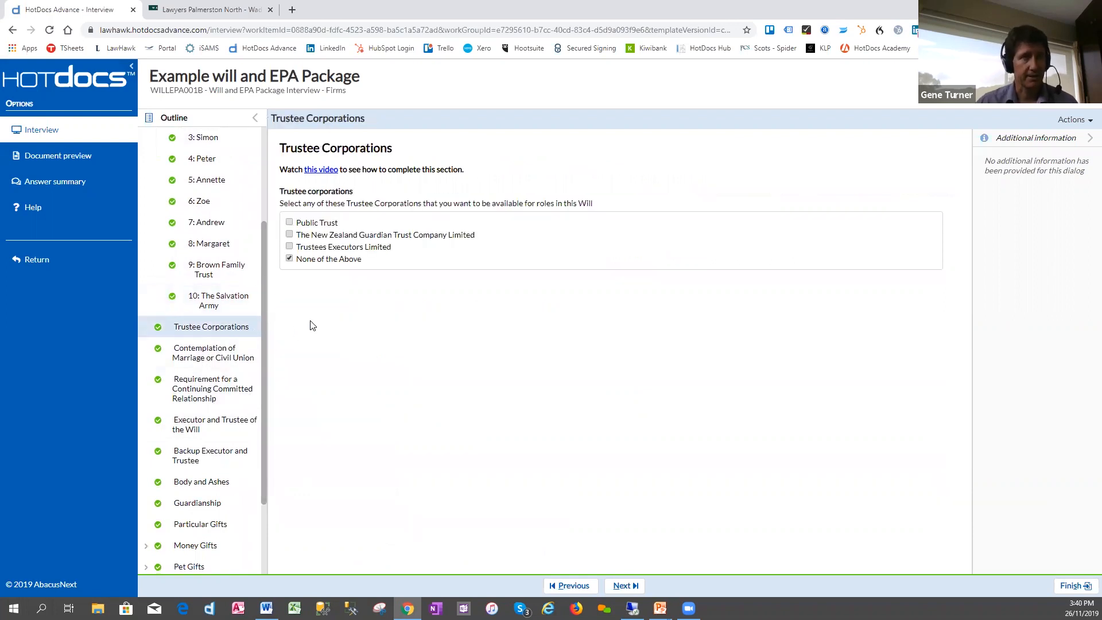
click(206, 357)
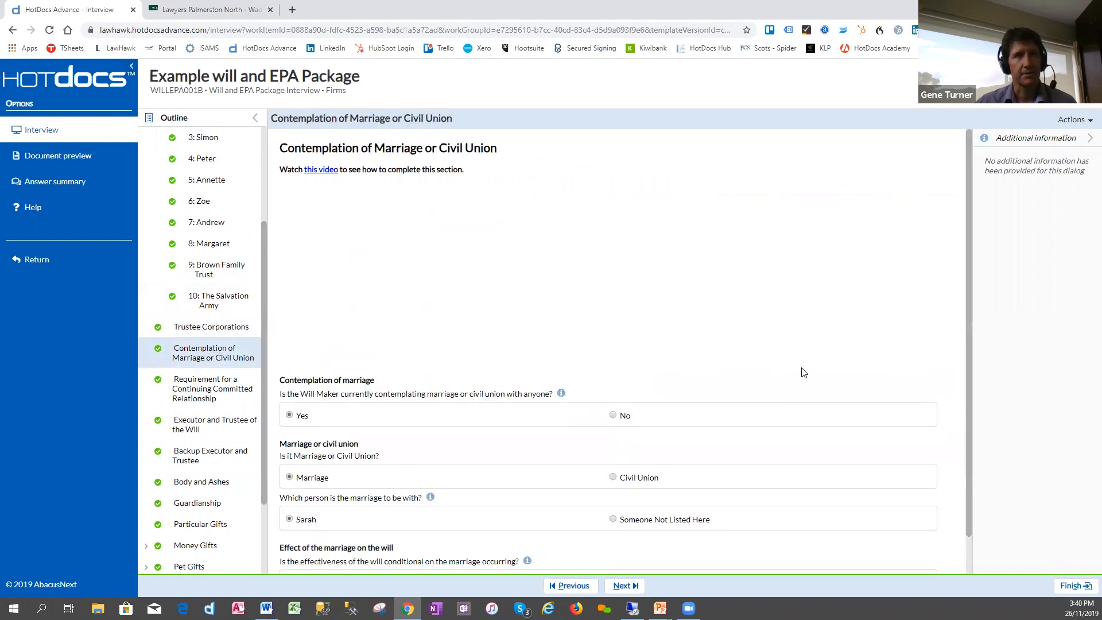
drag(970, 304, 970, 346)
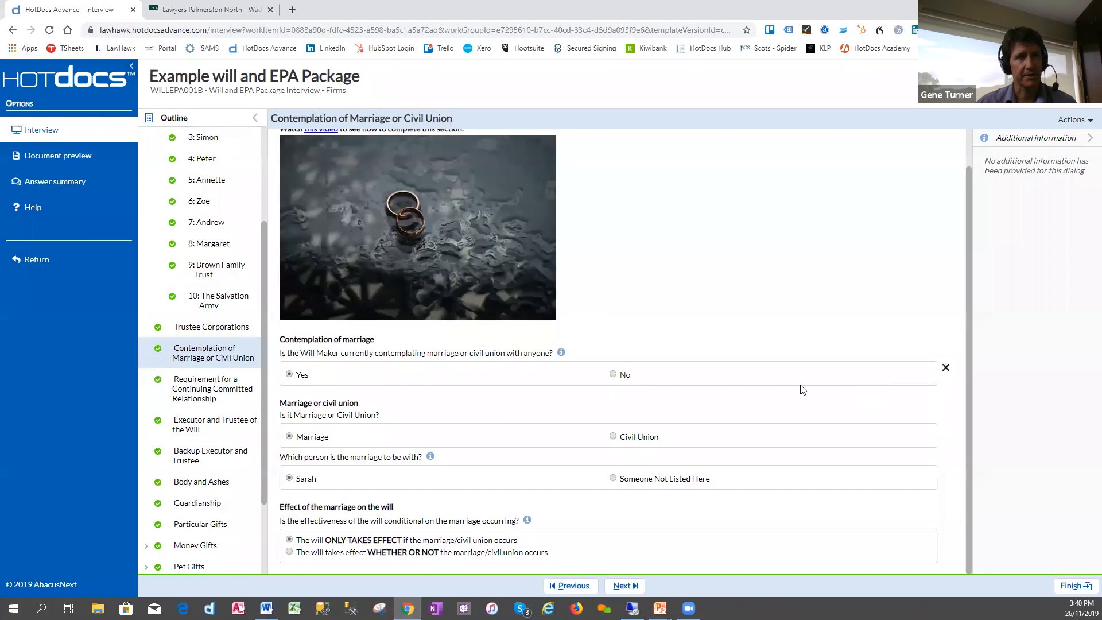
click(616, 373)
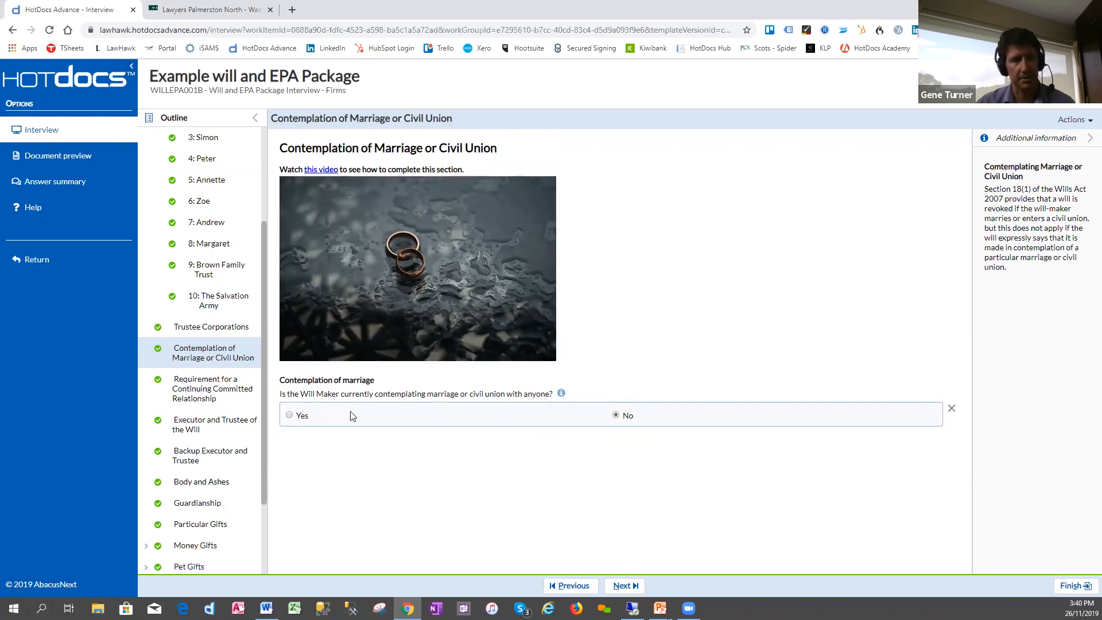
click(290, 416)
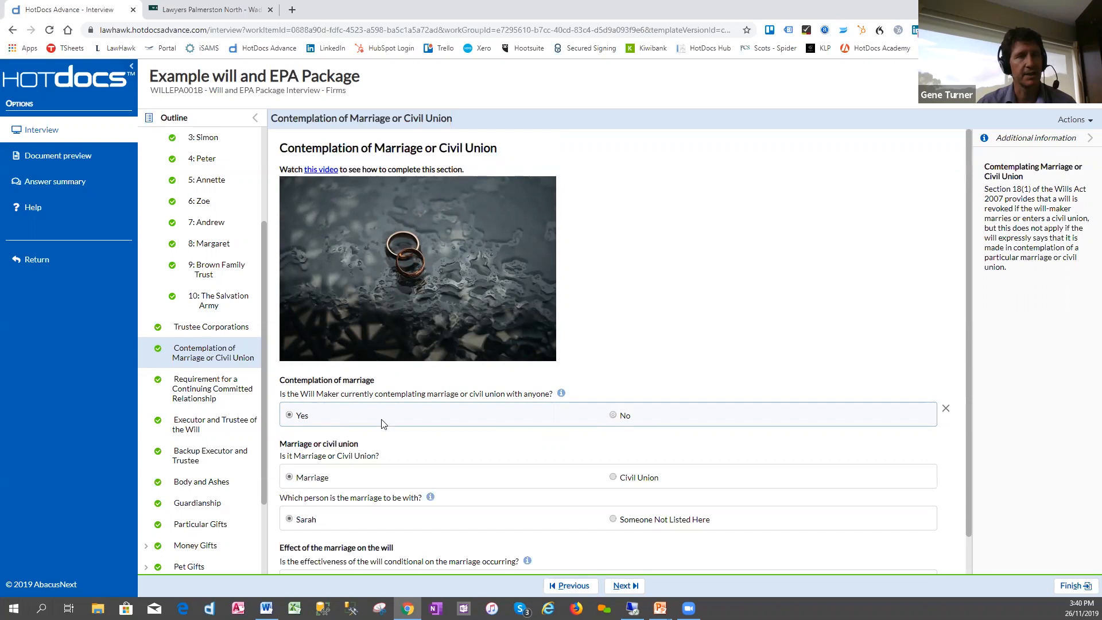
drag(970, 402, 970, 454)
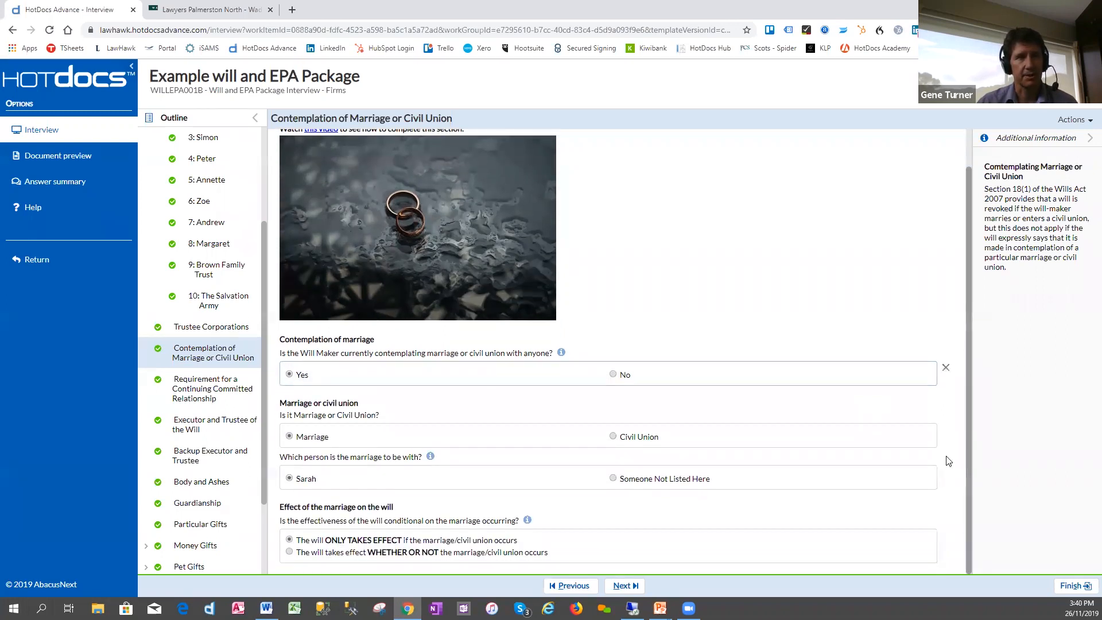
- Add the second listed person as an additional executor and trustee, and check the Backup Executor and Trustee section for conditions
click(202, 400)
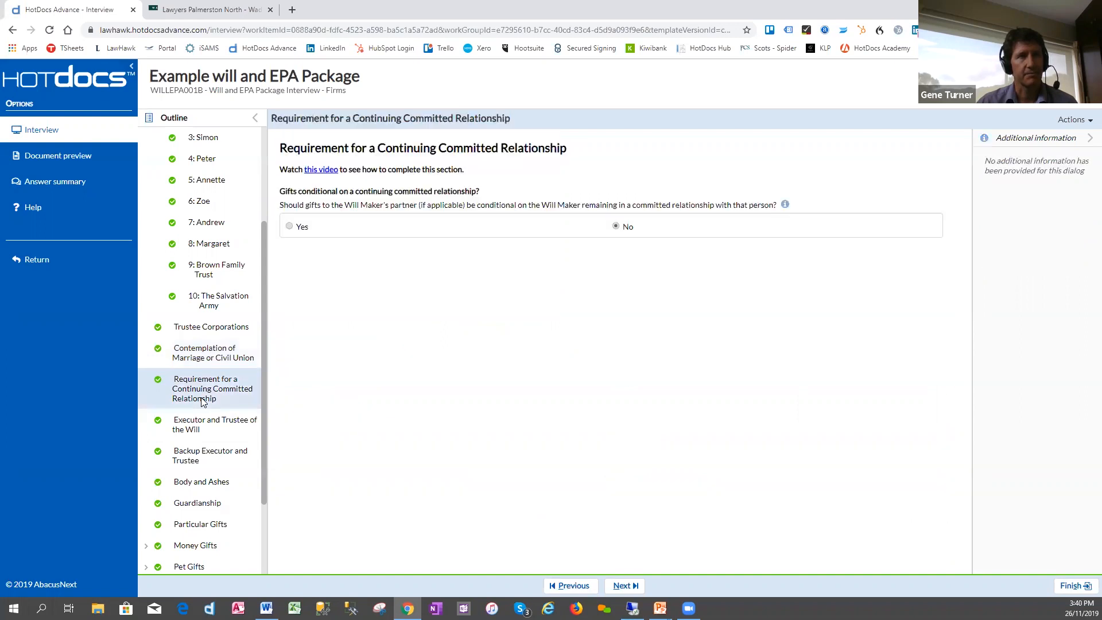
click(197, 425)
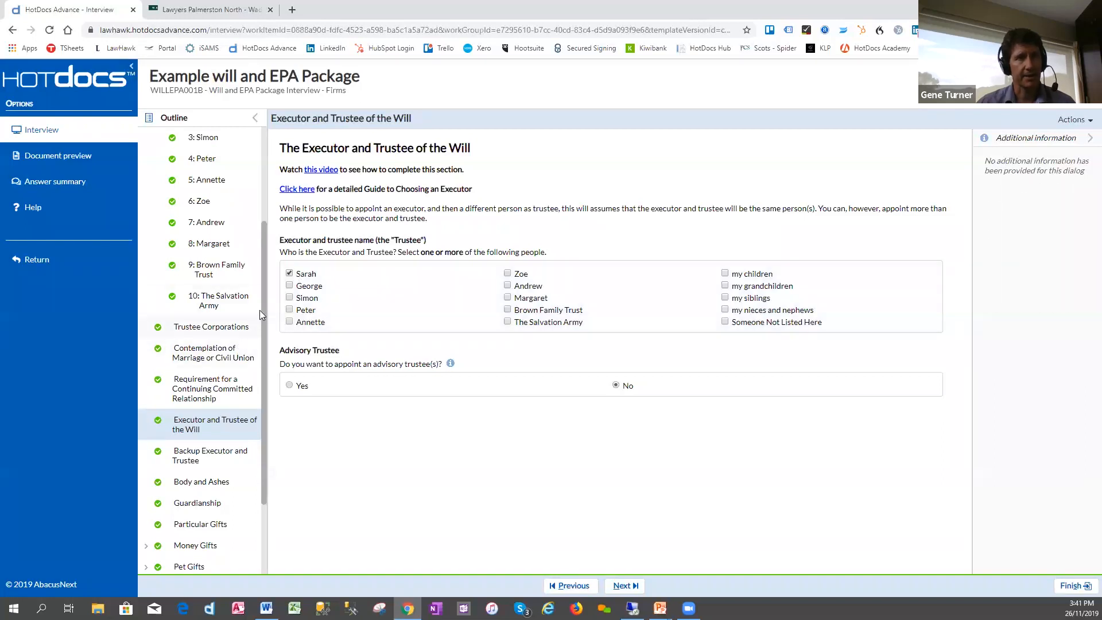
click(289, 287)
click(289, 287)
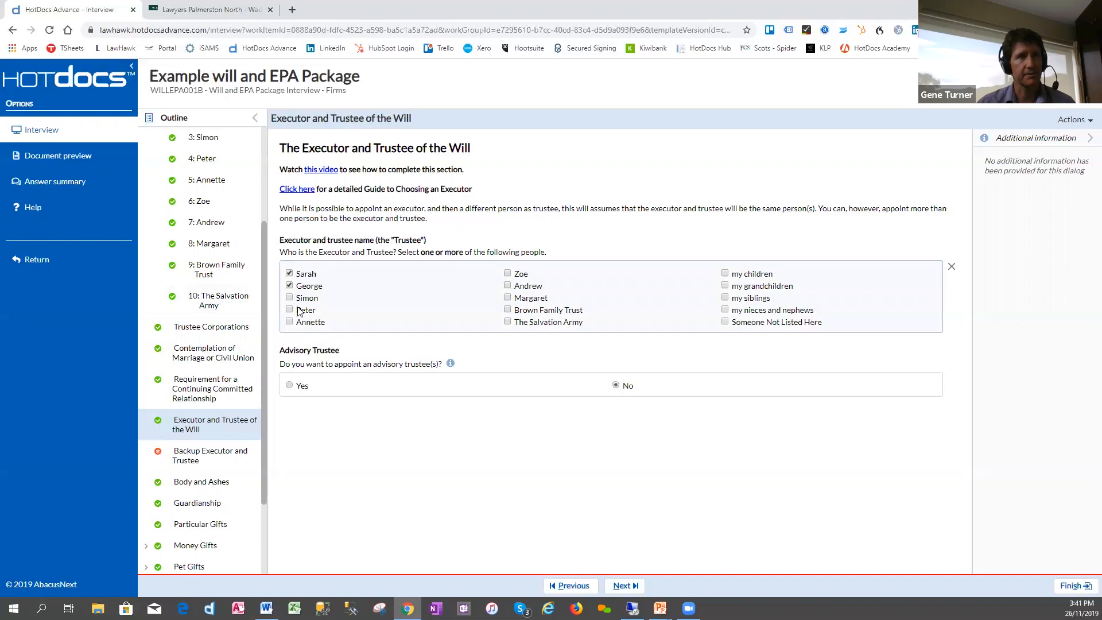
click(290, 286)
click(190, 457)
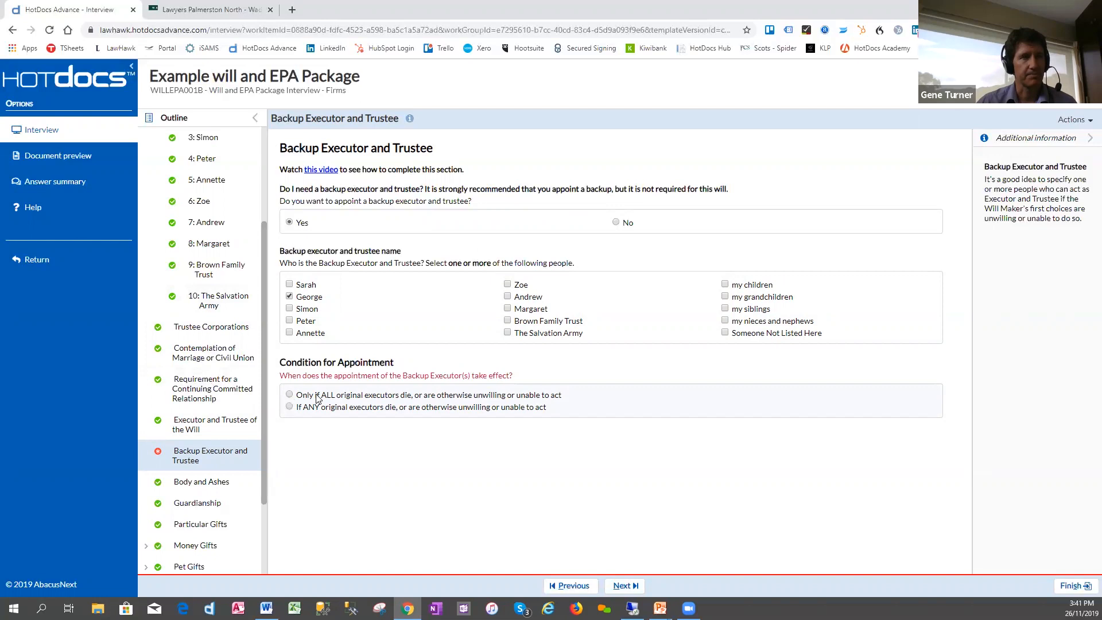
- Remove the second listed person from the executors and trustees, and recheck the Backup Executor and Trustee section
click(201, 425)
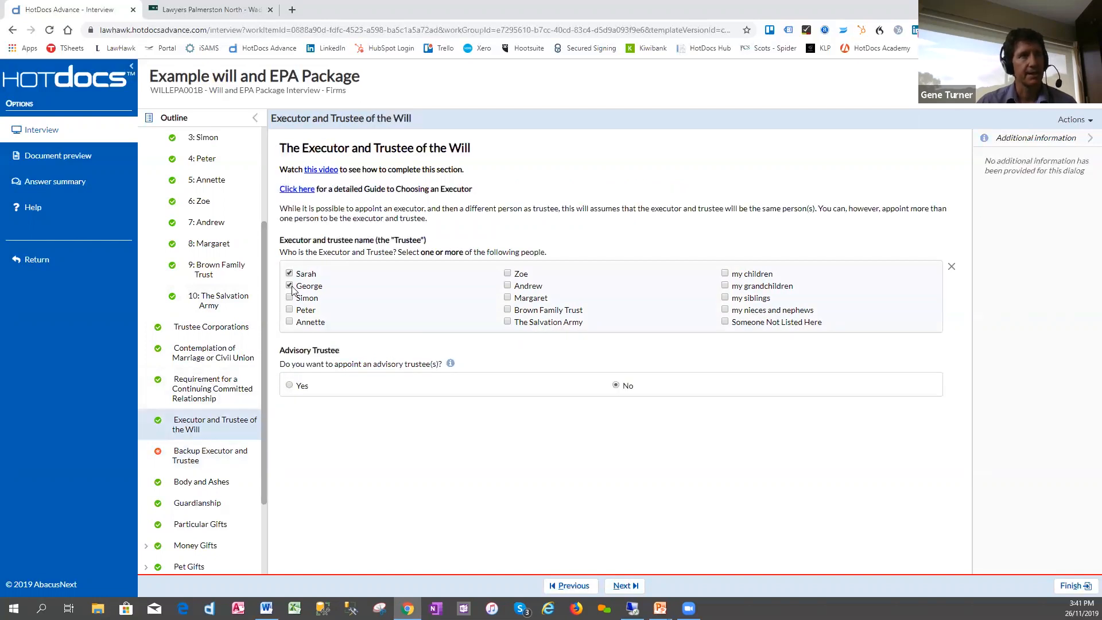
click(195, 451)
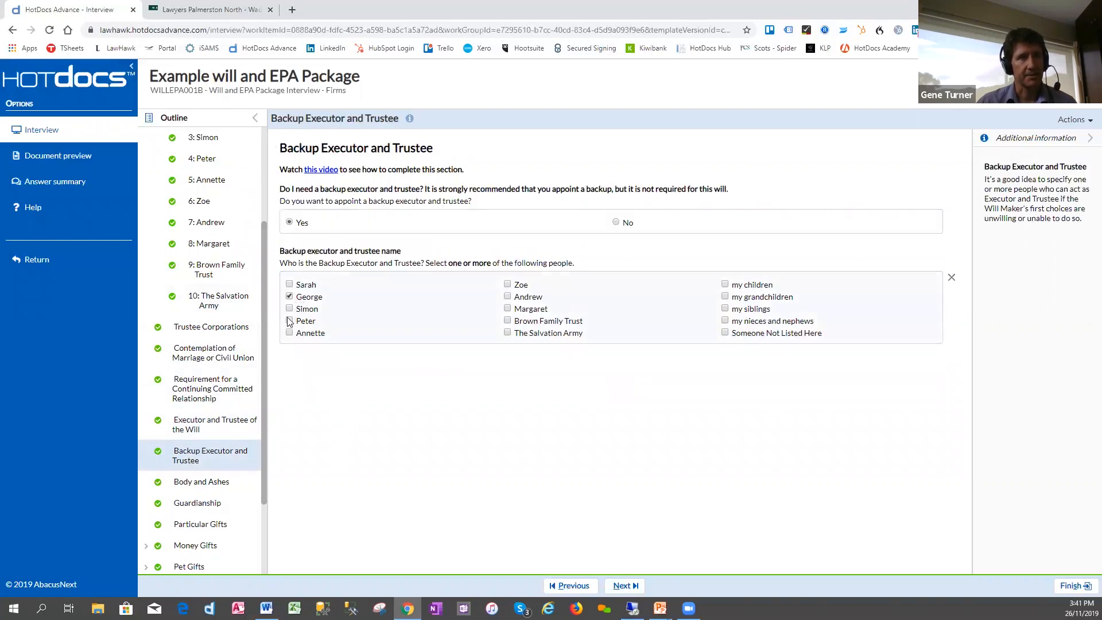
- In Body and Ashes, switch the answer on providing for the ashes to No and back to Yes
drag(264, 395, 266, 432)
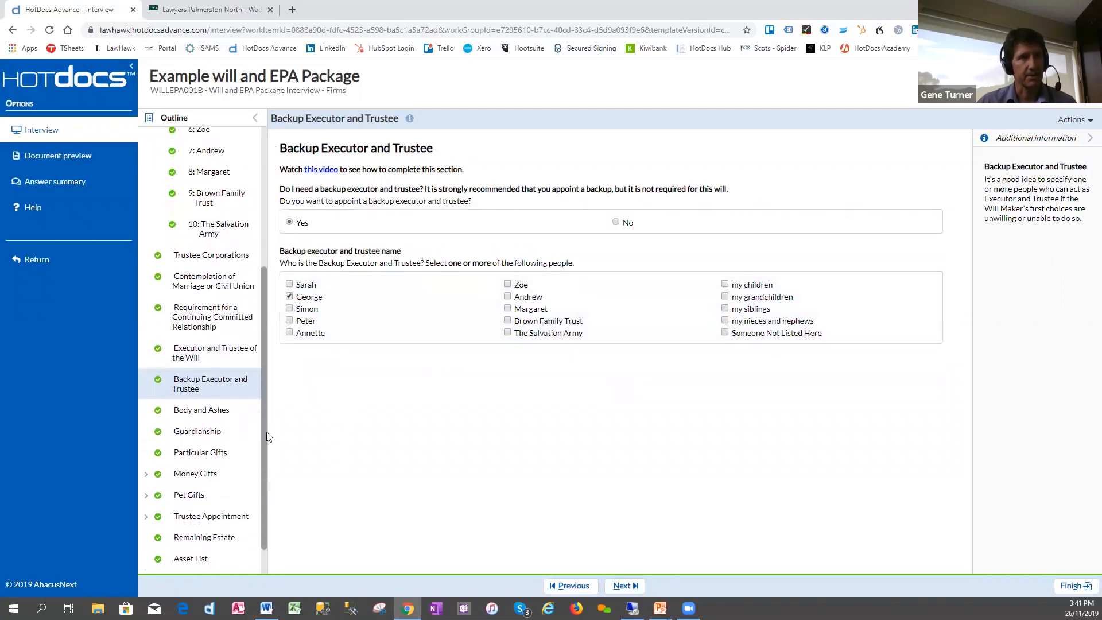
click(207, 409)
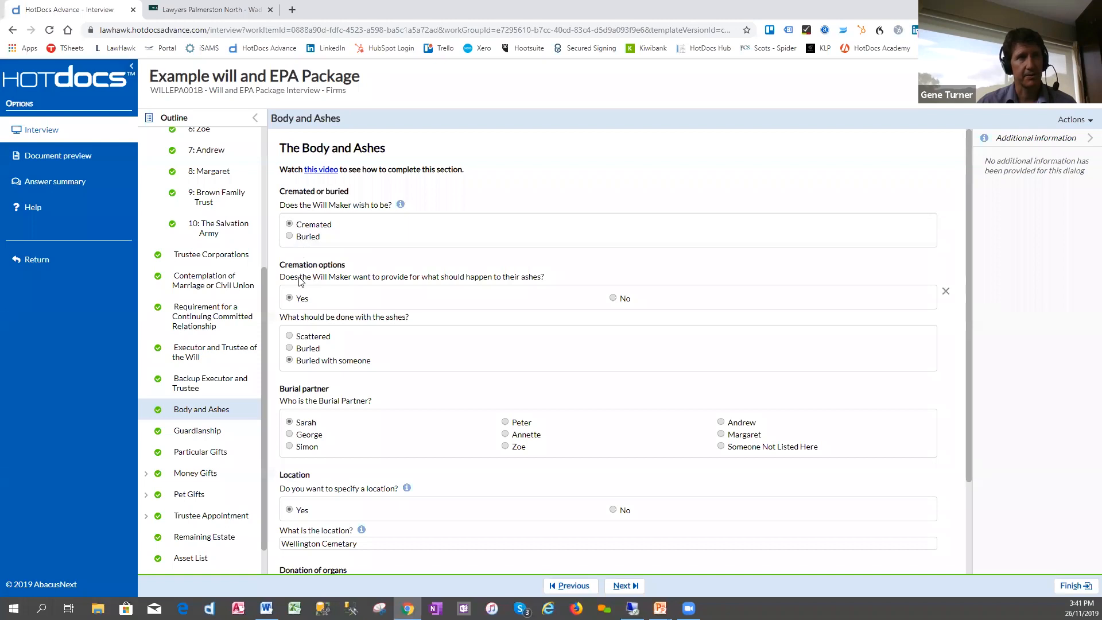
click(614, 299)
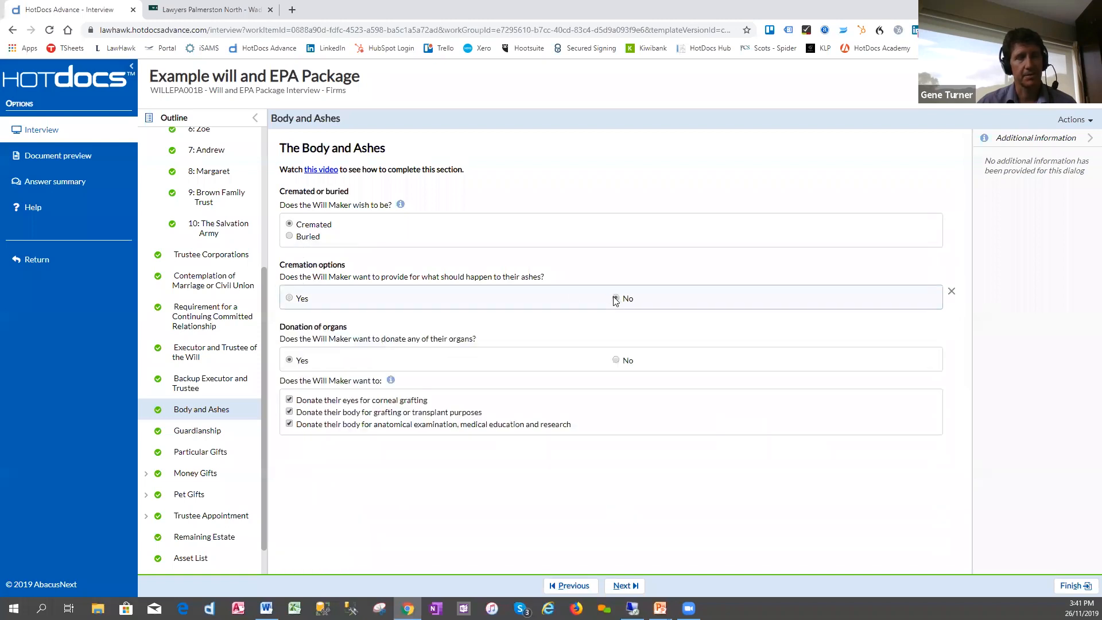
click(289, 299)
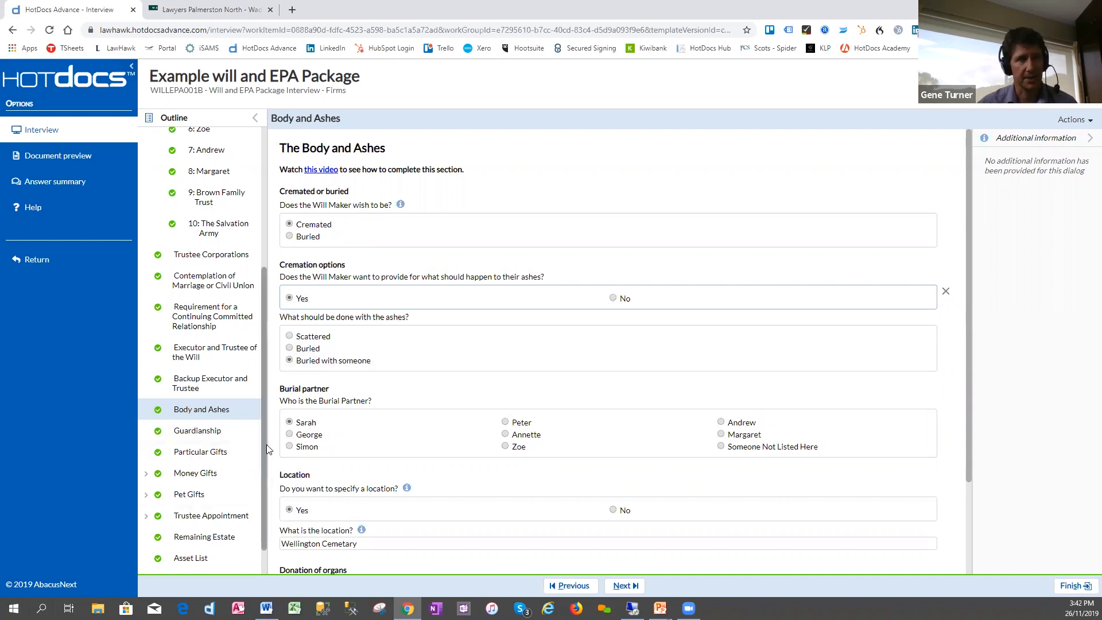
- In the Guardianship section, set the answer on providing for guardianship of children to No
scroll(267, 451, down, 1)
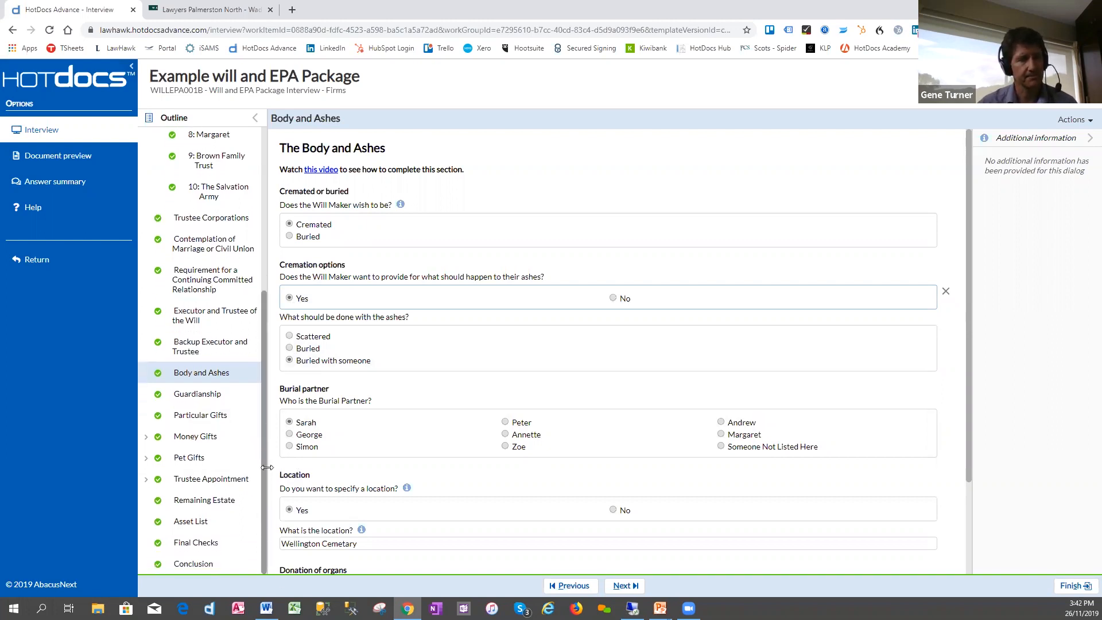
click(213, 401)
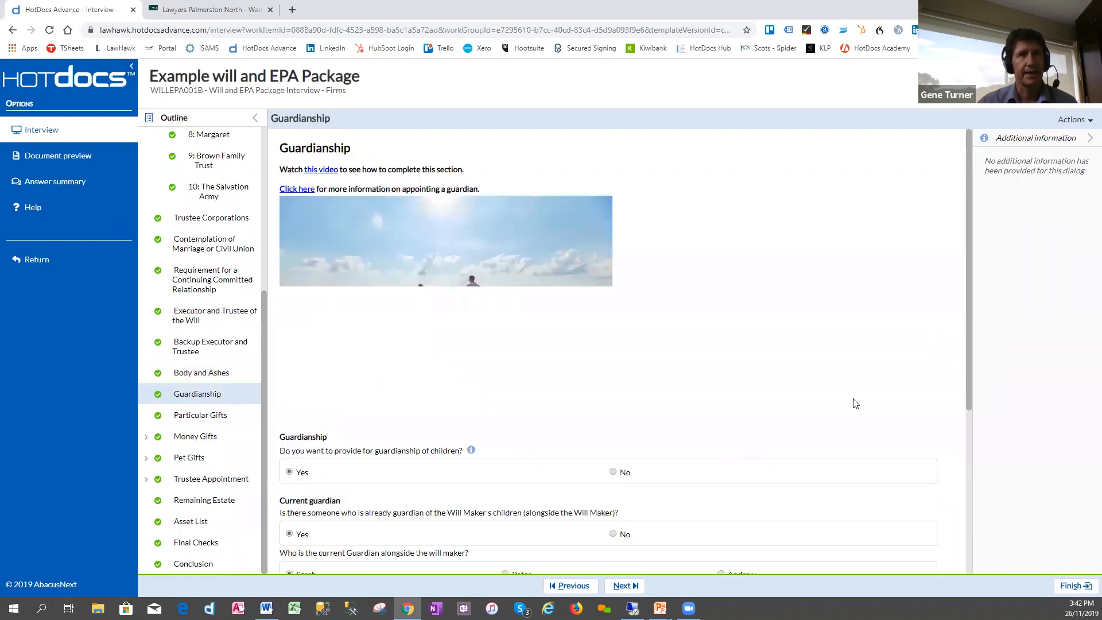
drag(966, 316, 971, 426)
scroll(971, 426, down, 2)
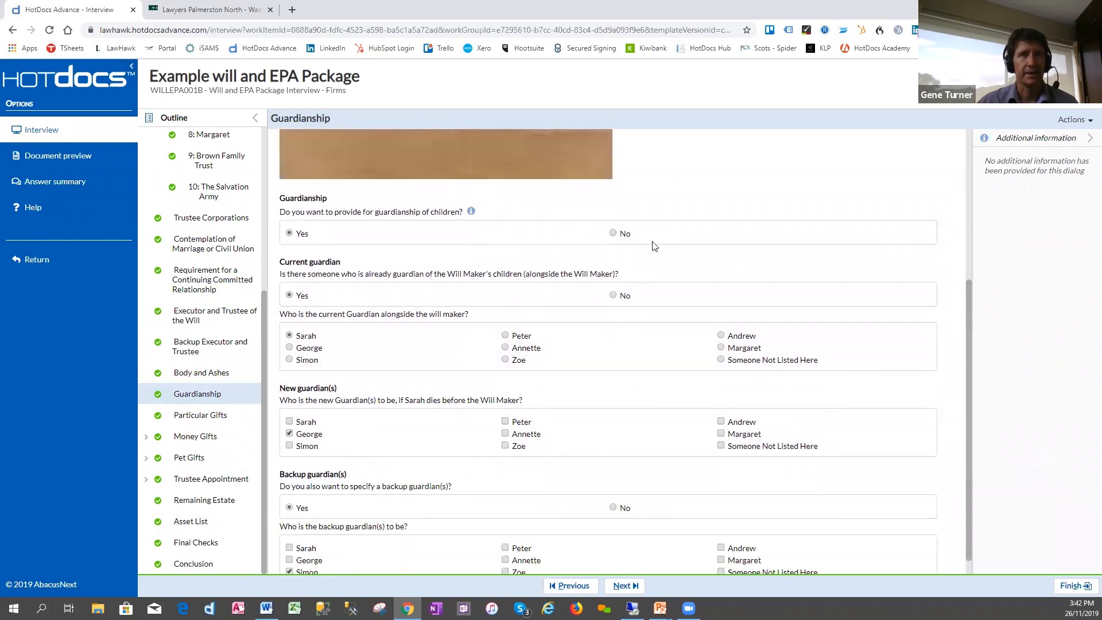
click(614, 232)
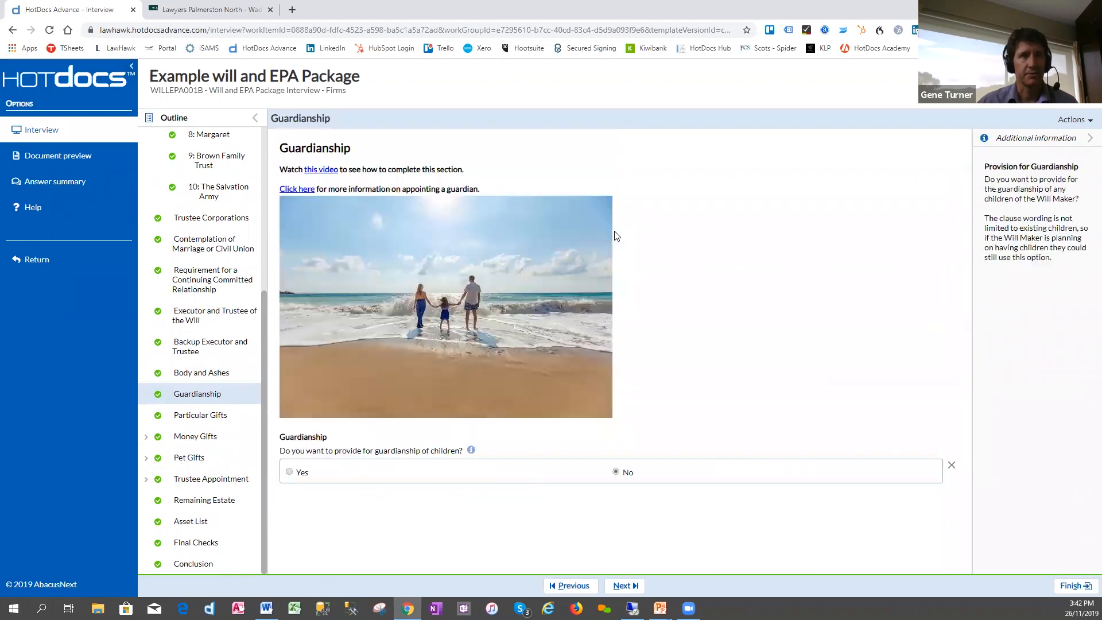
- Set the answer on providing for guardianship of children back to Yes and review the current, new and backup guardian questions
click(290, 471)
scroll(425, 451, down, 4)
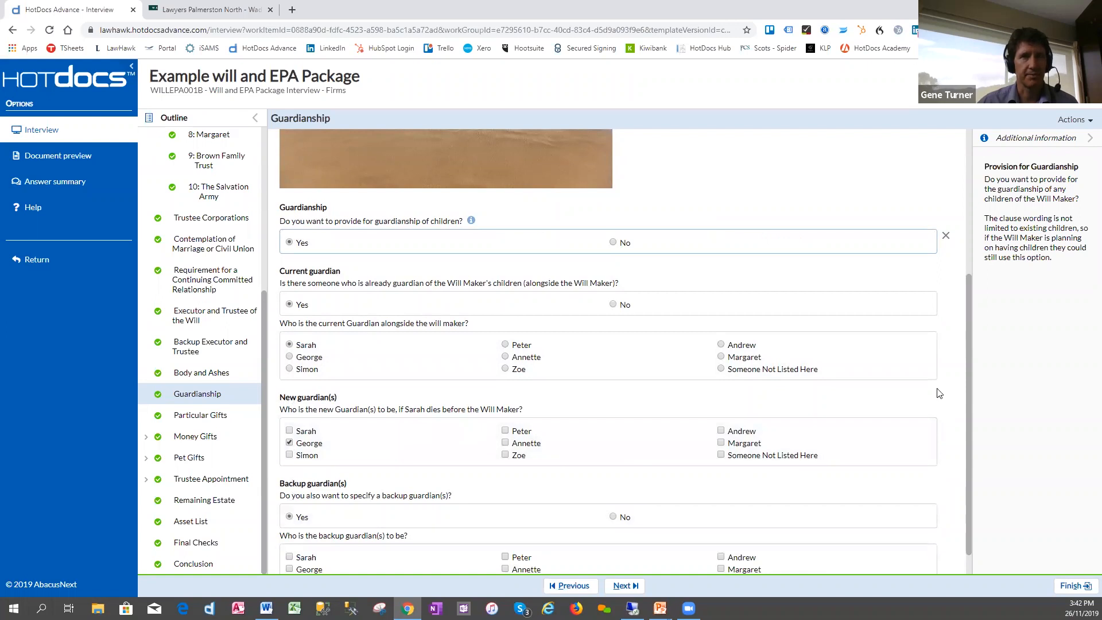
drag(970, 412, 969, 464)
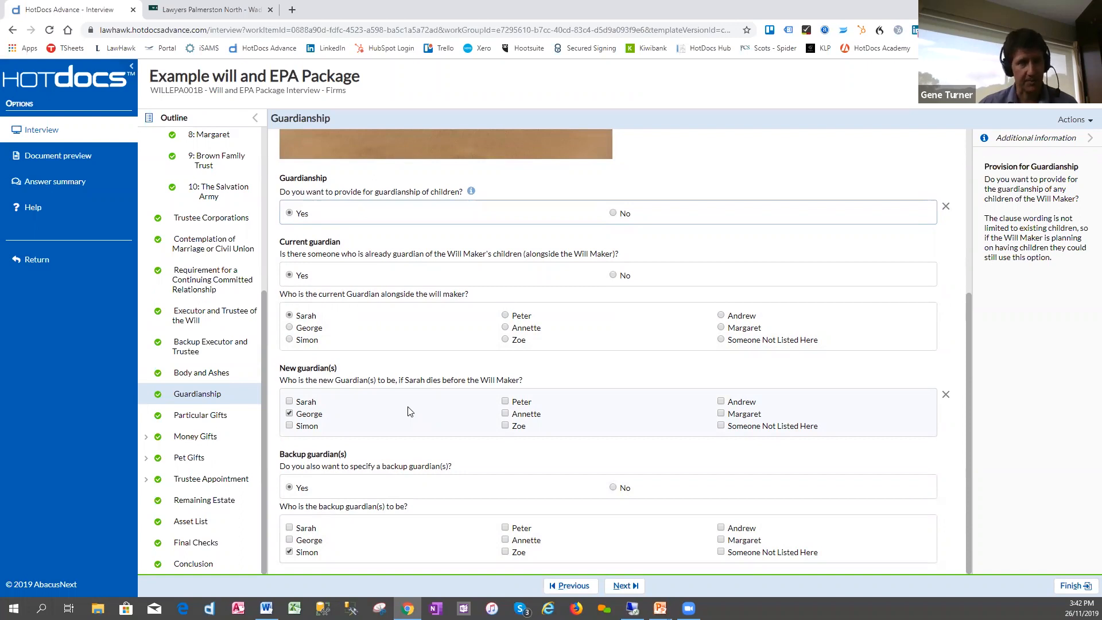
- In Particular Gifts, switch the answer on providing for particular gifts to No and back to Yes
click(203, 418)
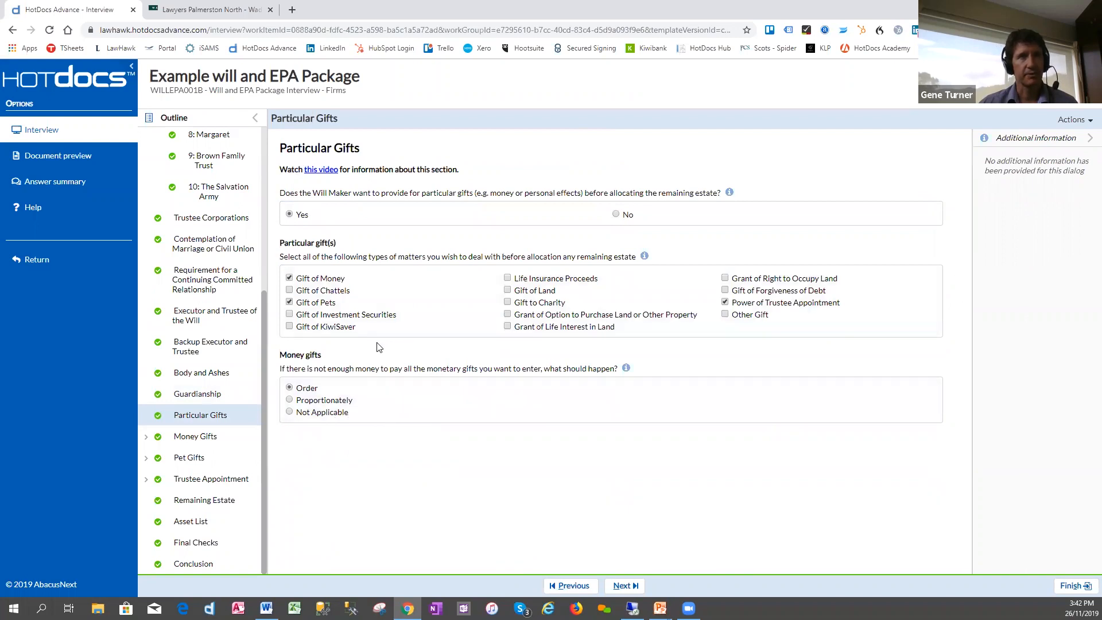
click(616, 215)
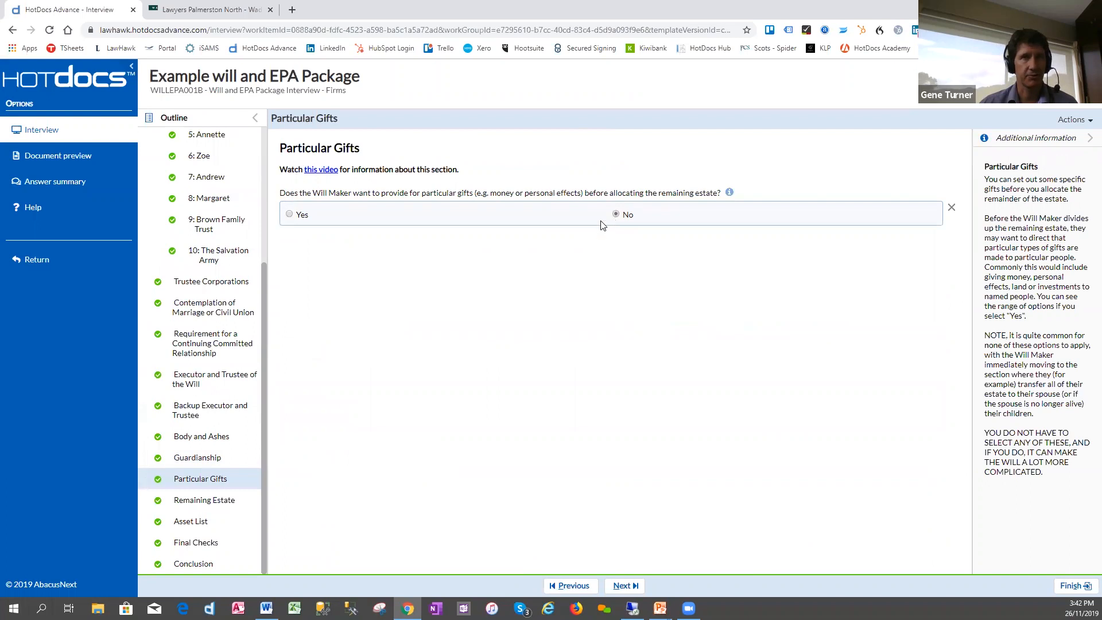
click(290, 216)
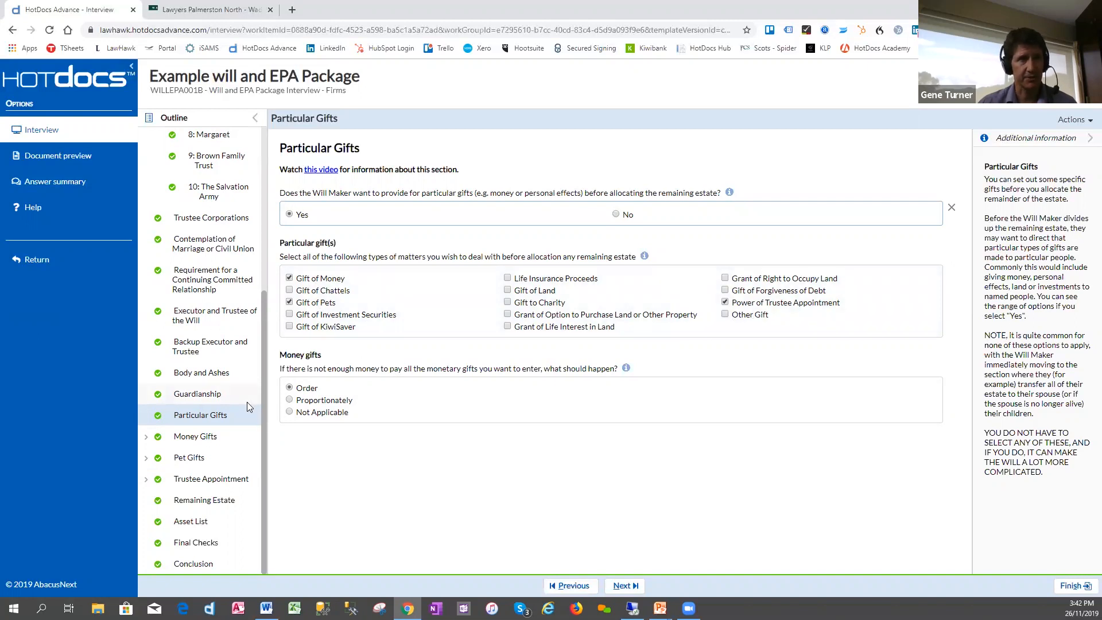
- Look through the individual Money Gifts entries, the pet gift and the trustee appointment
click(209, 438)
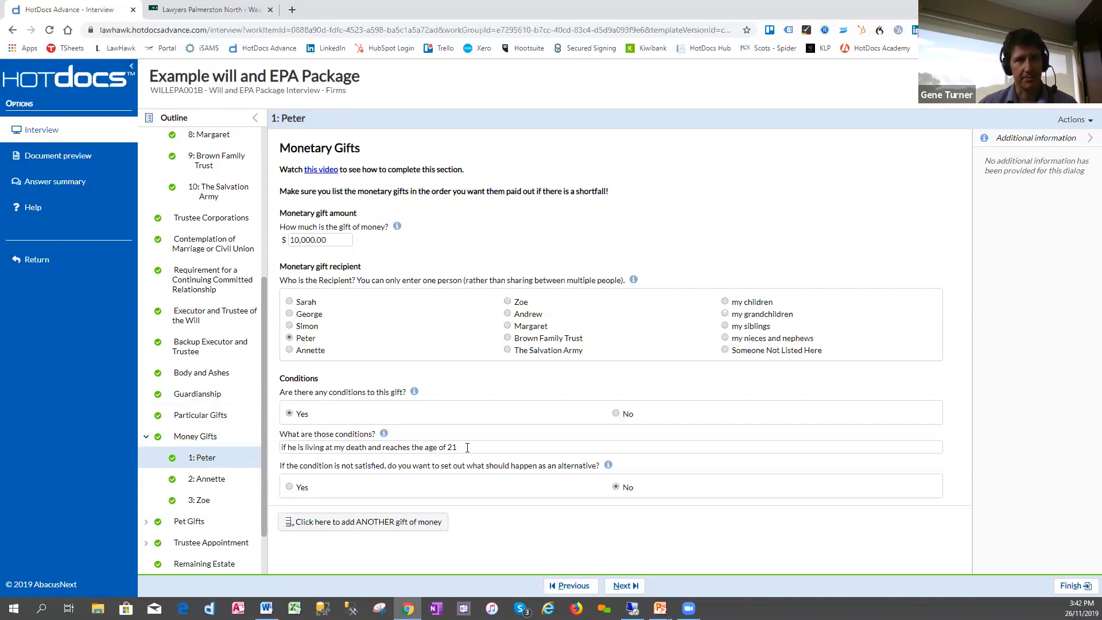
click(212, 481)
click(203, 500)
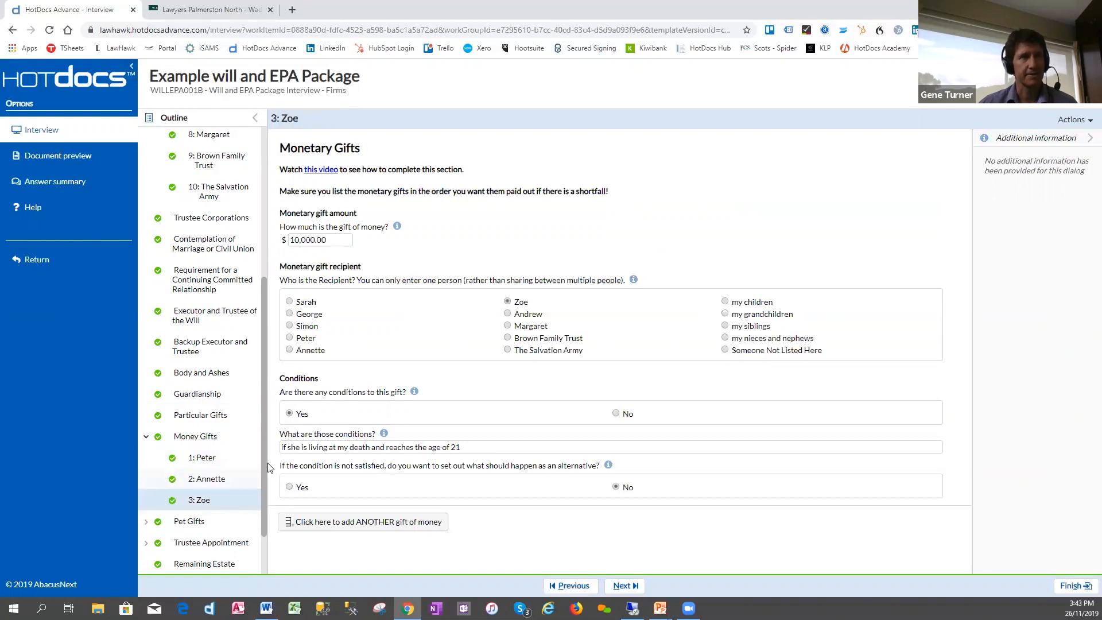
drag(262, 459, 265, 503)
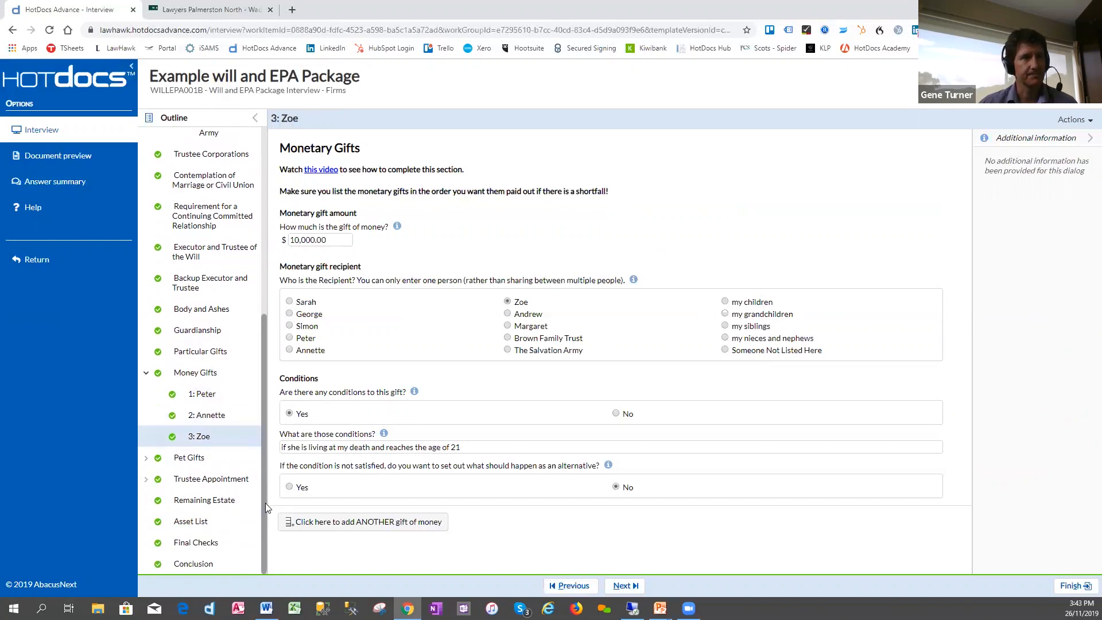
click(181, 466)
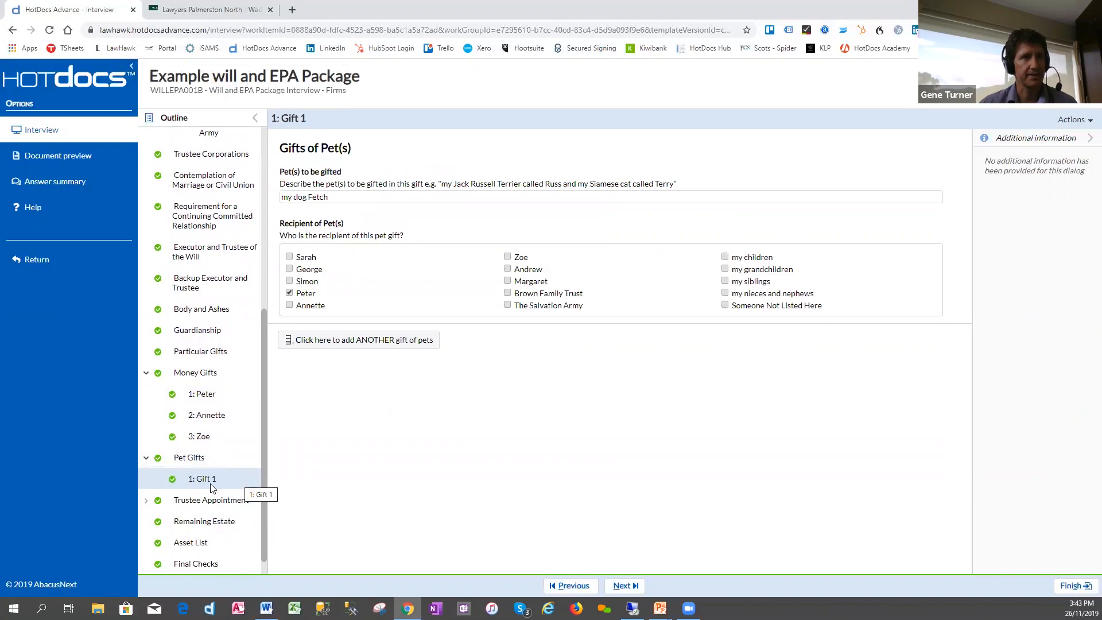
click(188, 499)
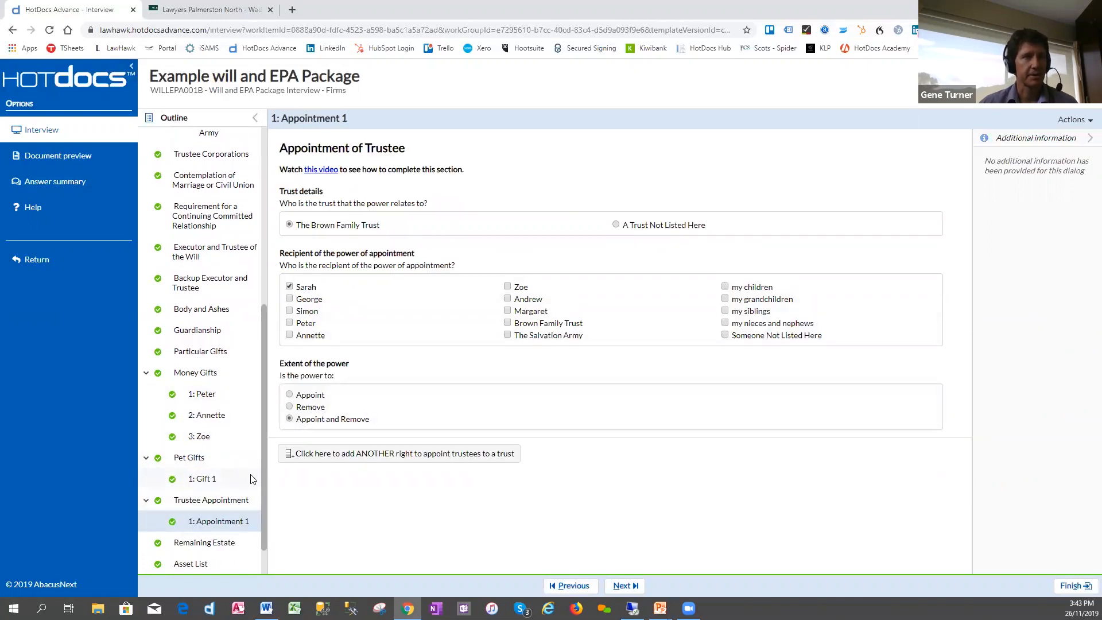
- In Remaining Estate, try the options for all to the children equally and working through all questions, then restore the spouse-first option
scroll(253, 479, down, 1)
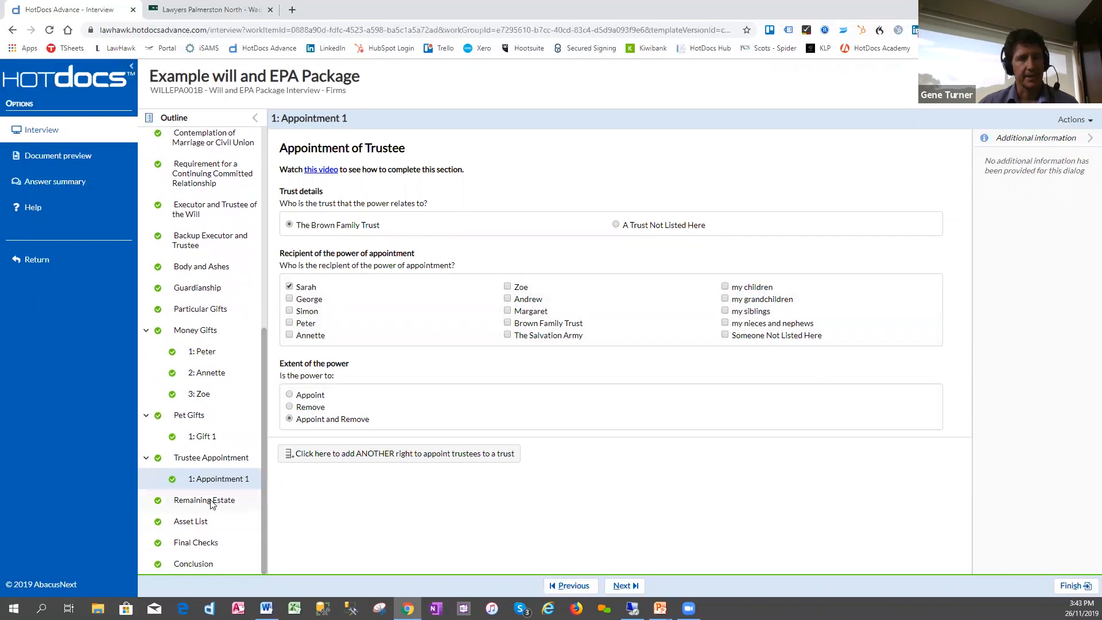
click(212, 502)
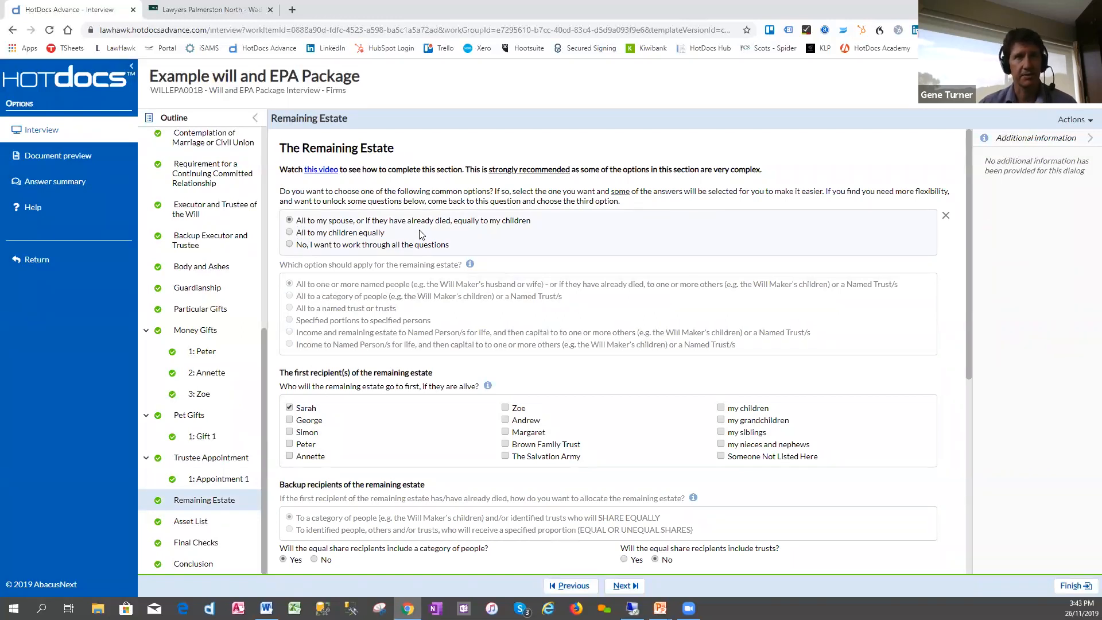
click(346, 235)
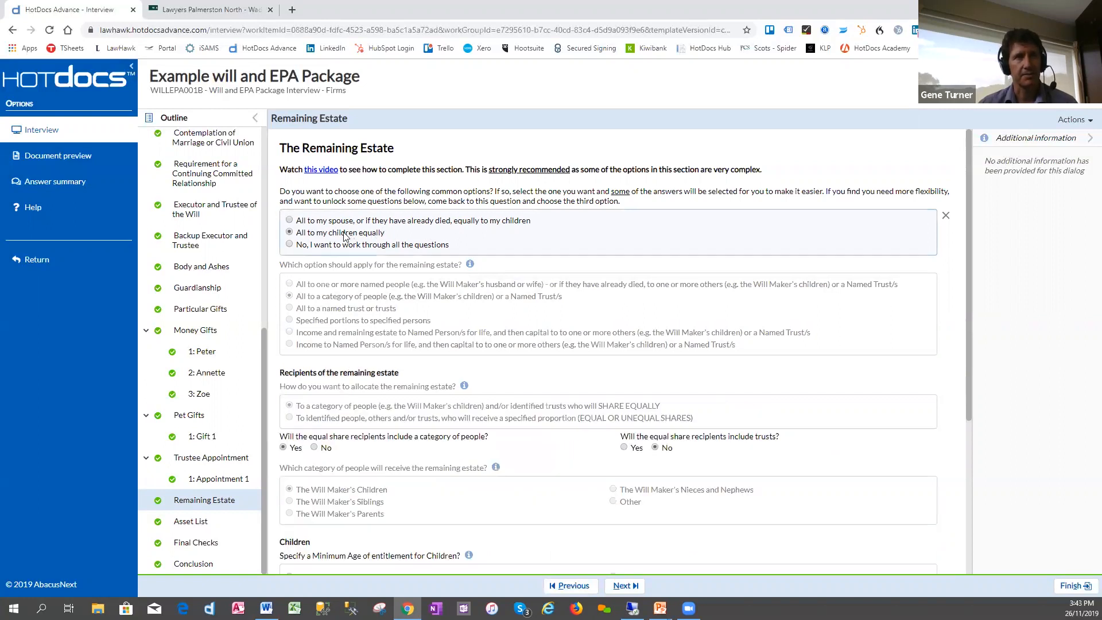
click(312, 246)
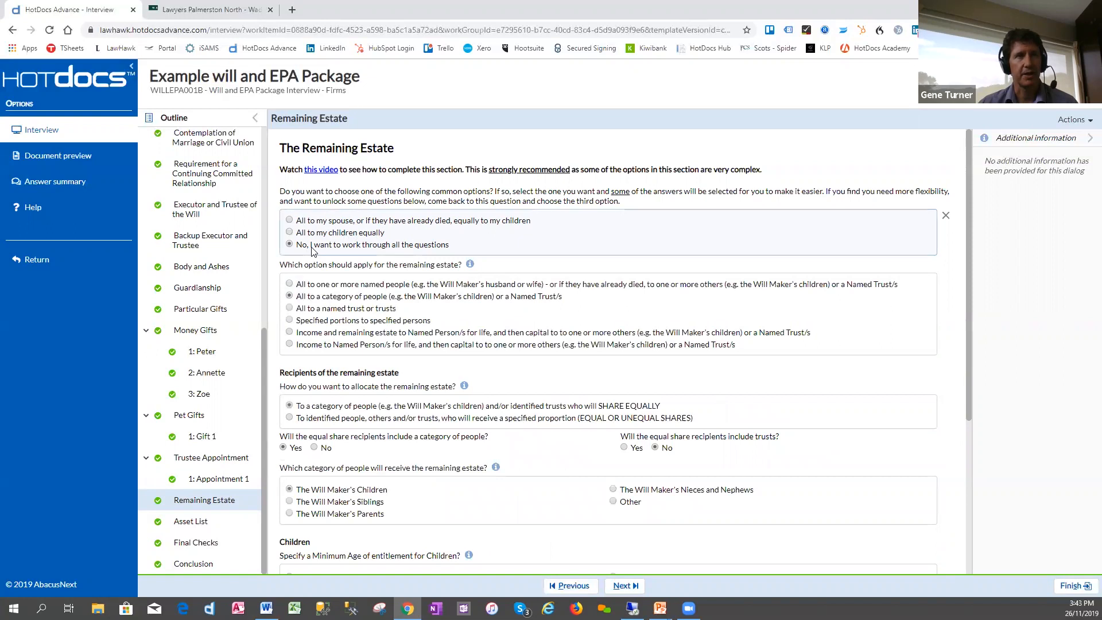
click(289, 222)
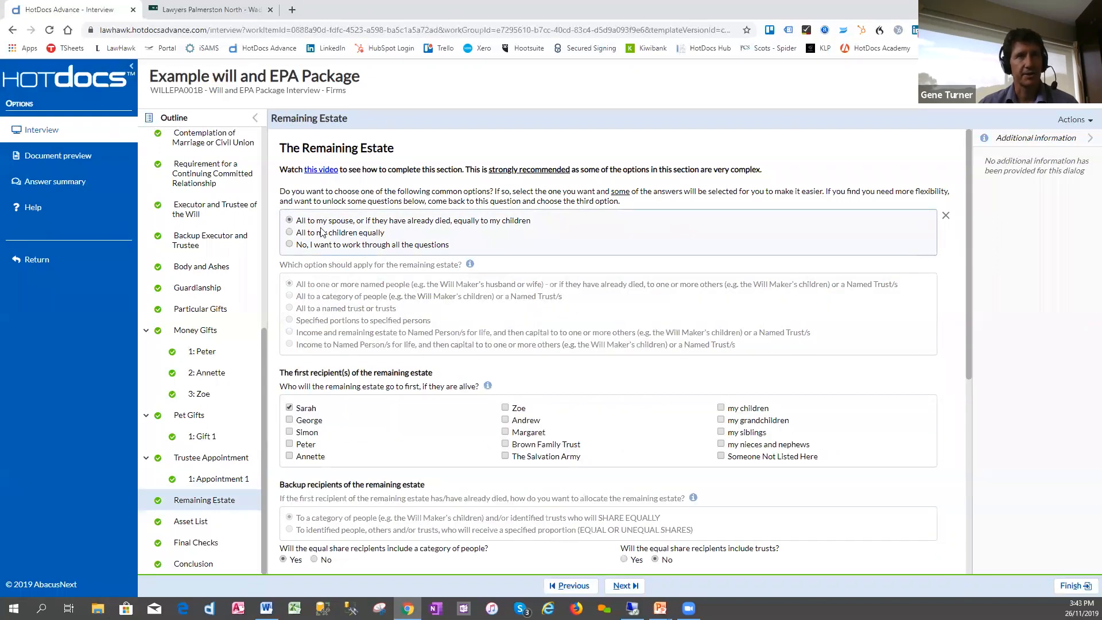
- Review the remaining estate's backup recipients, the children's minimum age of entitlement and the backup distribution
drag(970, 320, 977, 434)
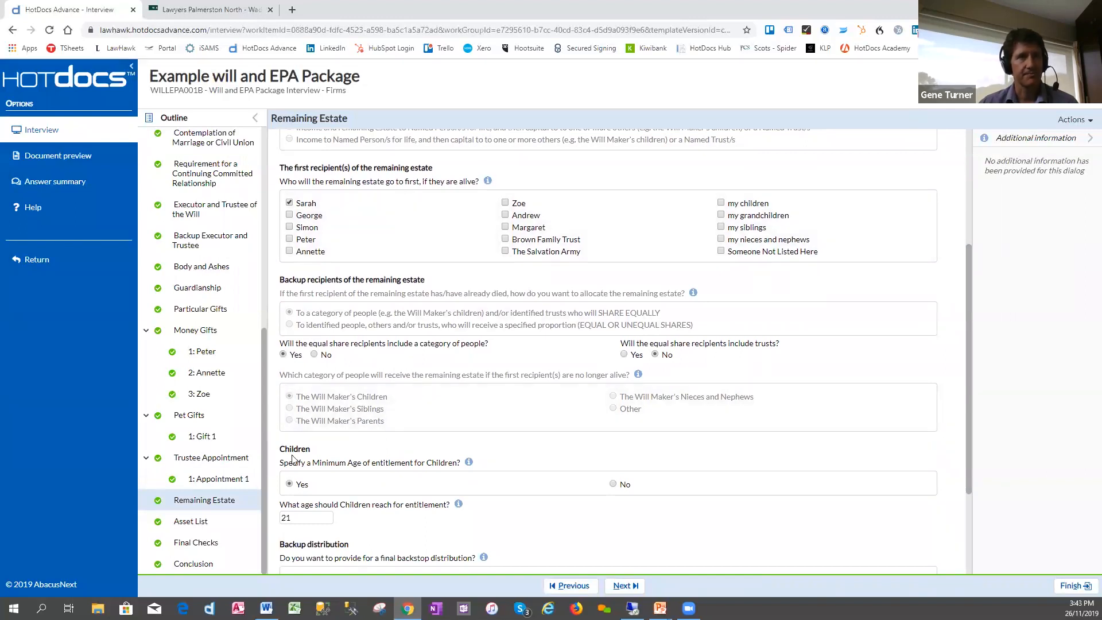
click(299, 518)
scroll(331, 506, down, 2)
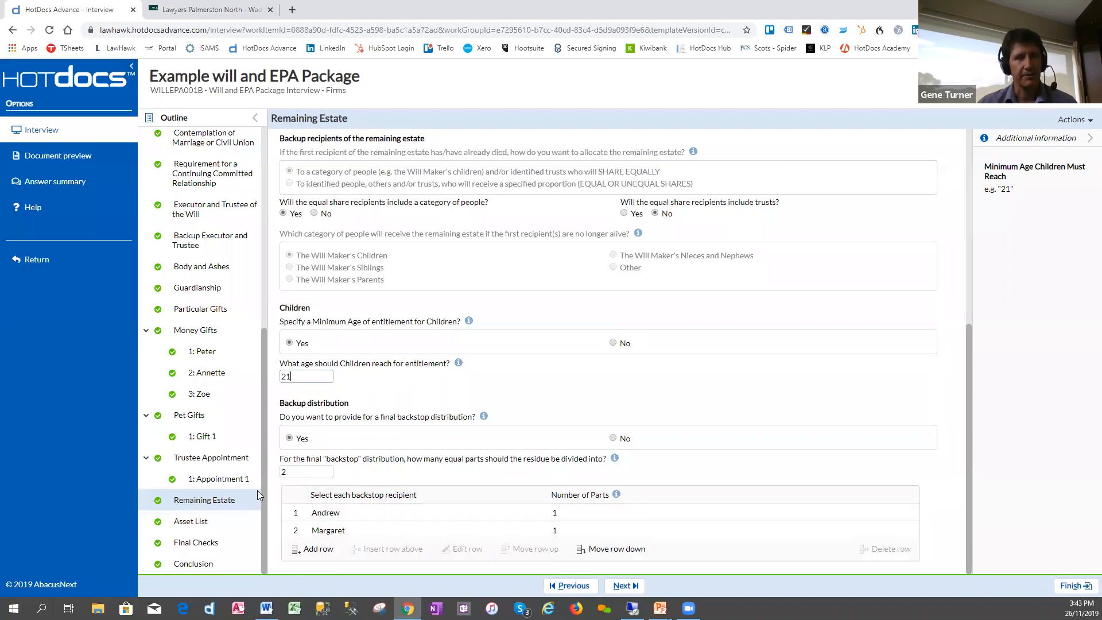
- Review the higher risk questions and the legal advice acknowledgement in Final Checks
click(206, 542)
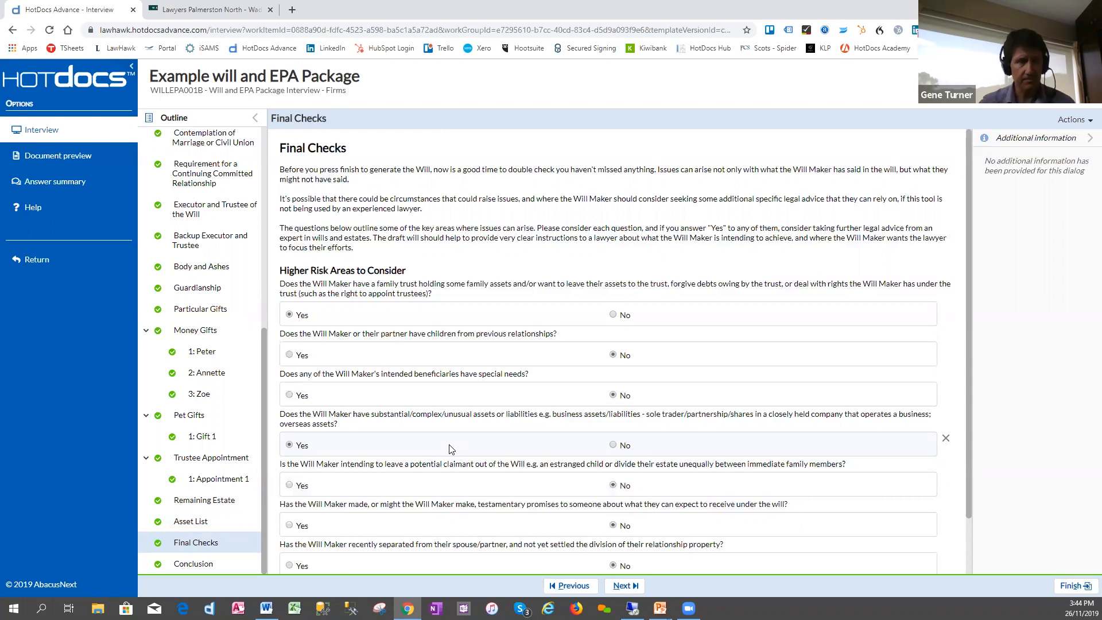
drag(969, 355, 974, 405)
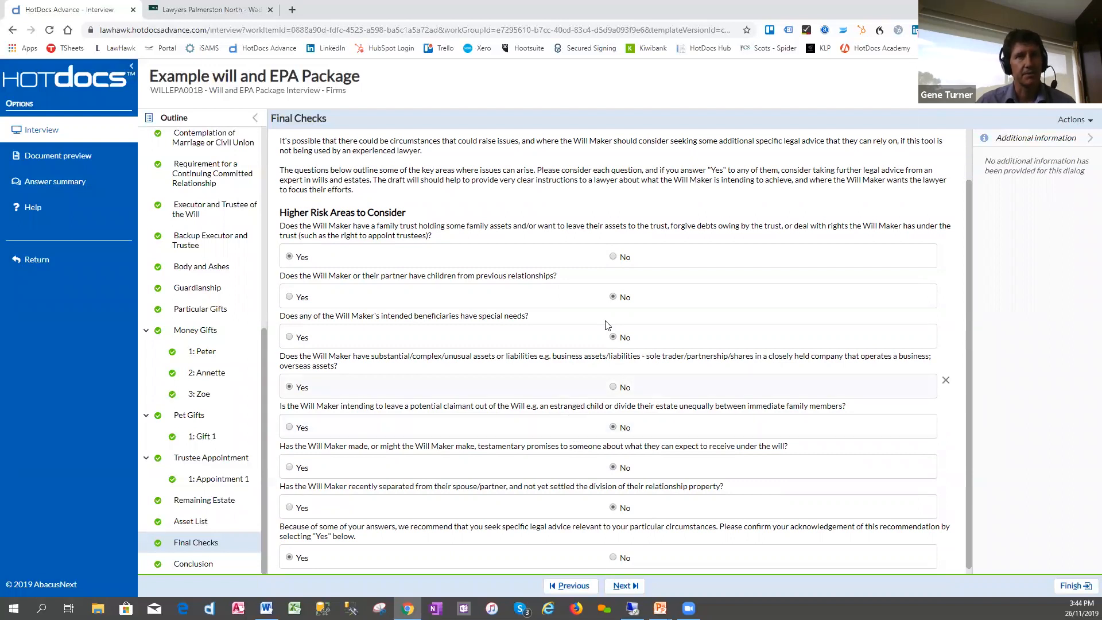
click(614, 296)
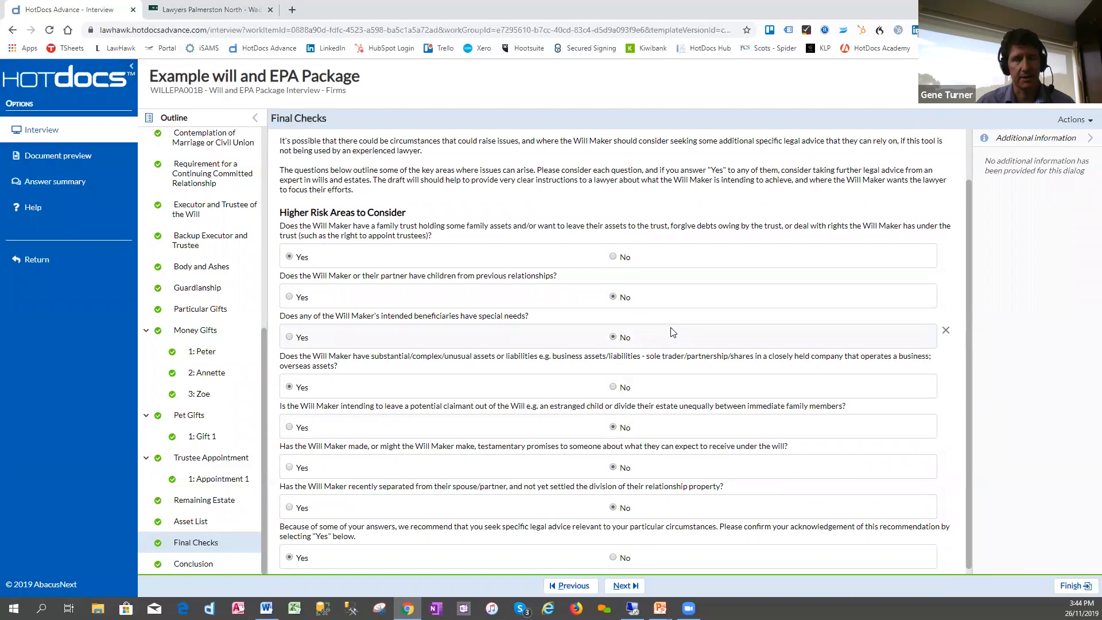
drag(969, 362, 969, 411)
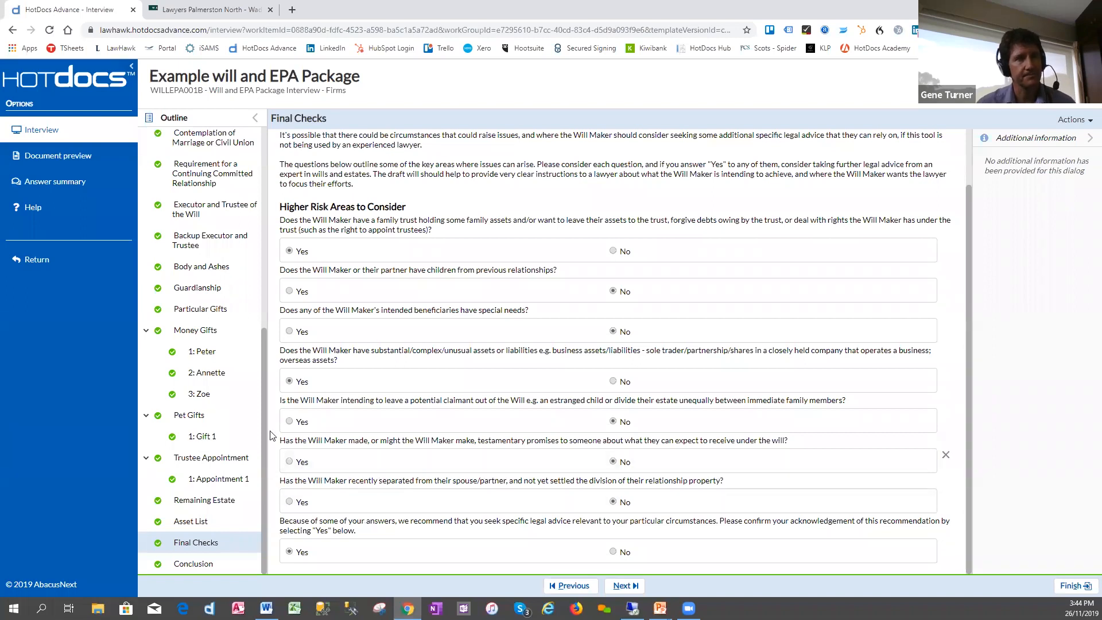
- In Relevant Documents, add the Enduring Powers of Attorney for Property and for Personal Care to the documents to prepare
click(260, 413)
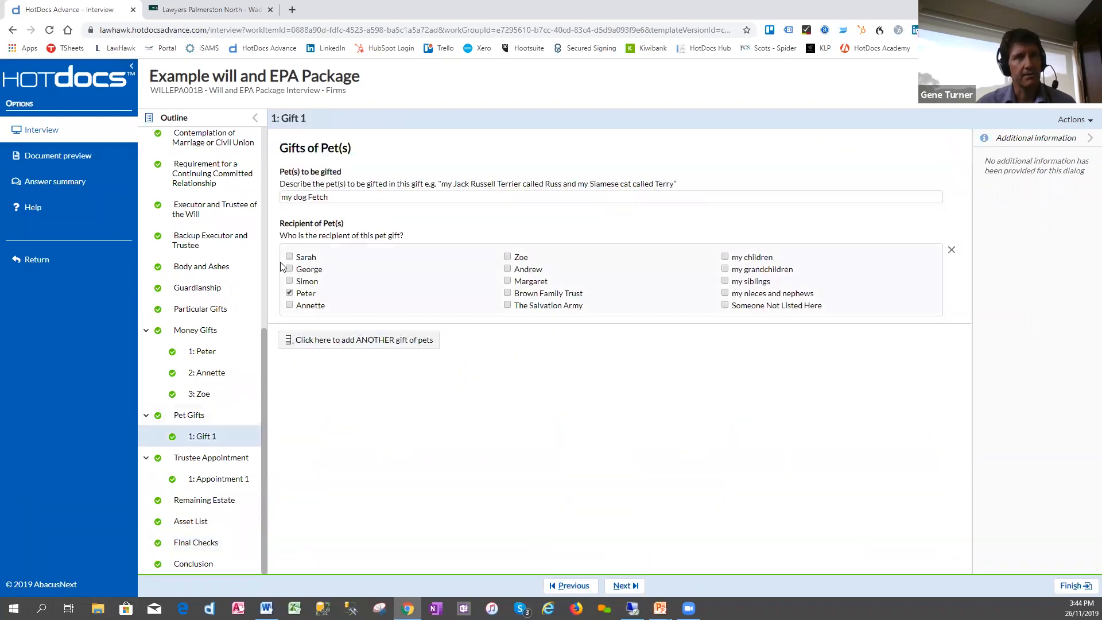
drag(265, 335, 280, 144)
click(224, 142)
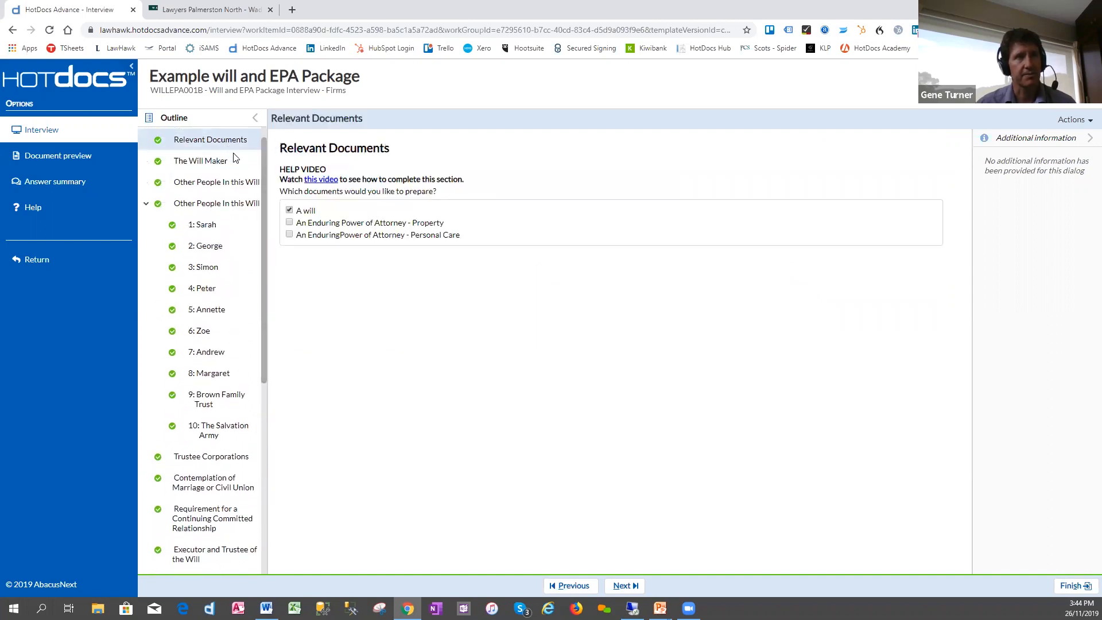
click(289, 224)
click(288, 235)
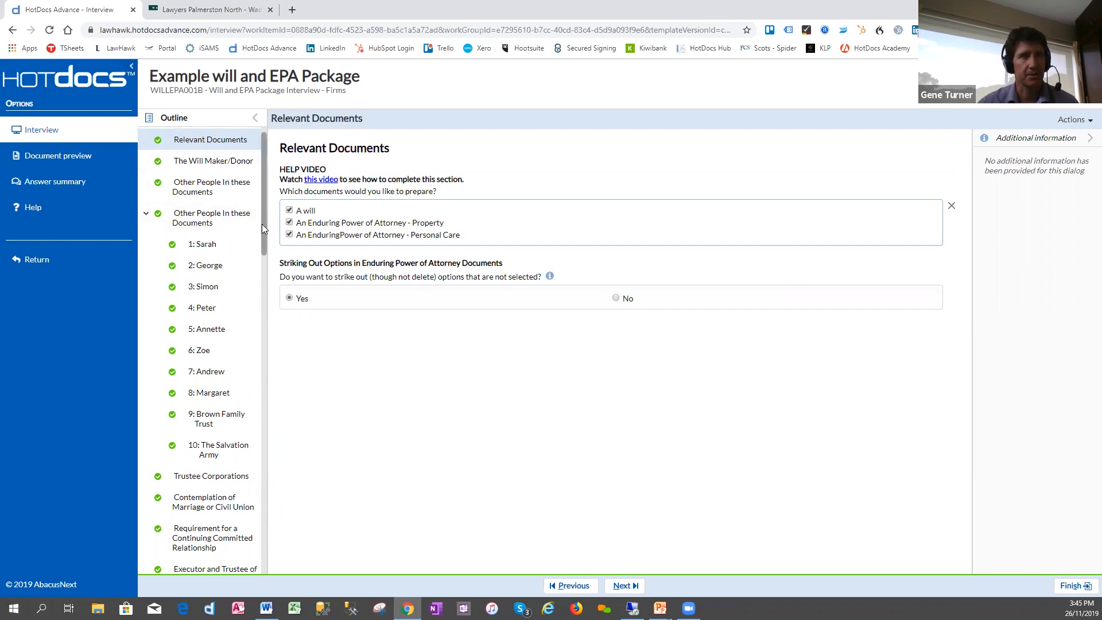
- Review the Property Attorneys section and the section on when the property EPOA comes into effect
drag(263, 224, 268, 411)
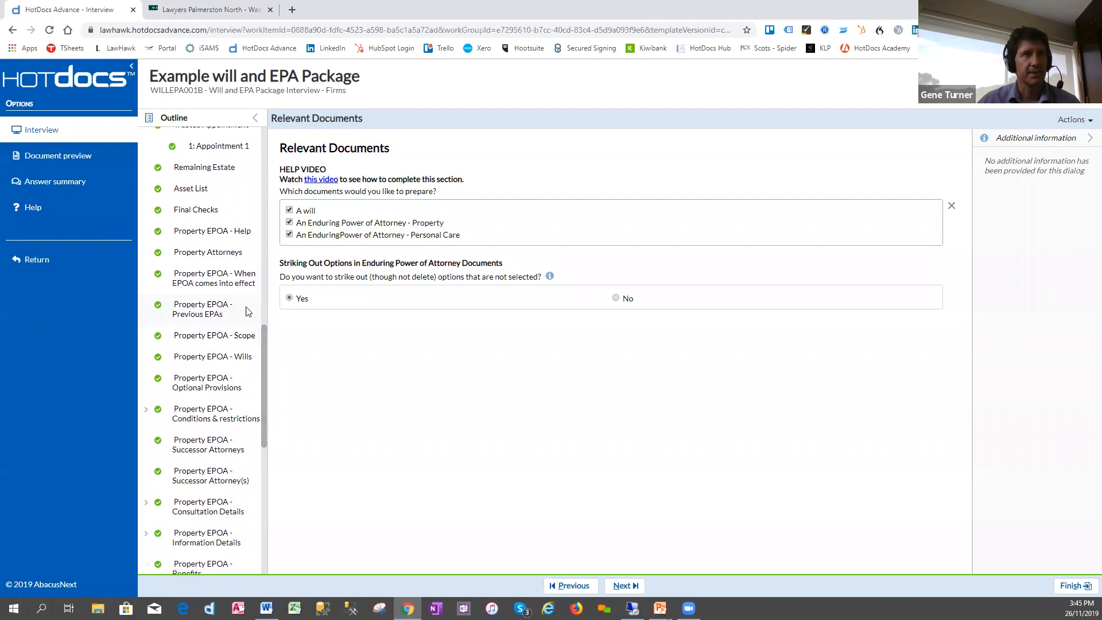
click(216, 257)
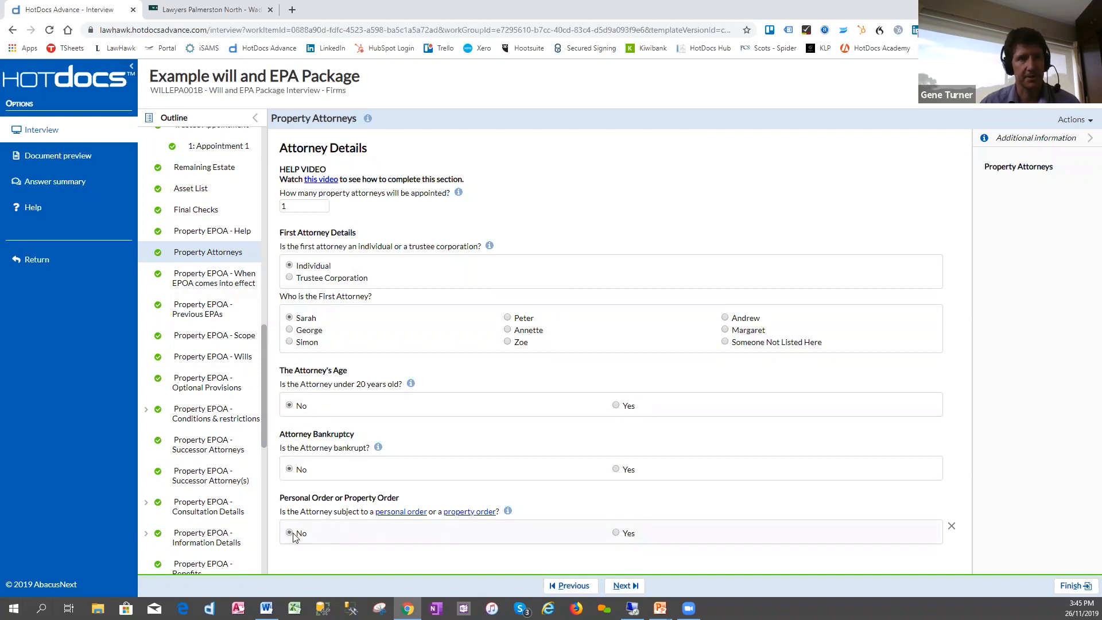
click(208, 287)
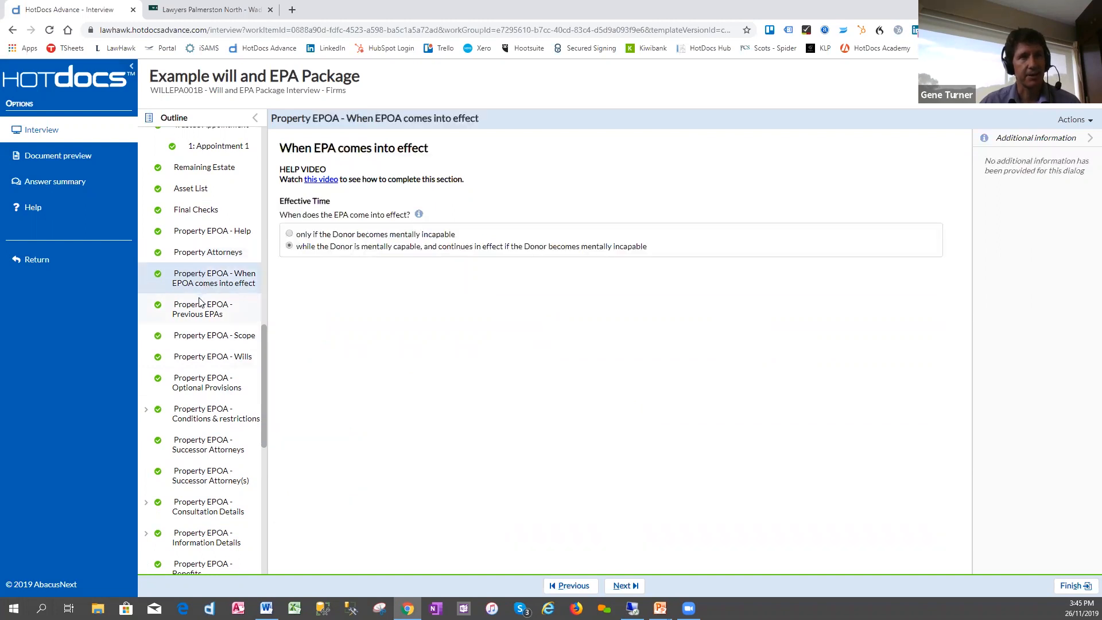
- In Property EPOA - Previous EPAs, switch to keeping some specified previous EPAs and back to revoking all previous ones
click(197, 310)
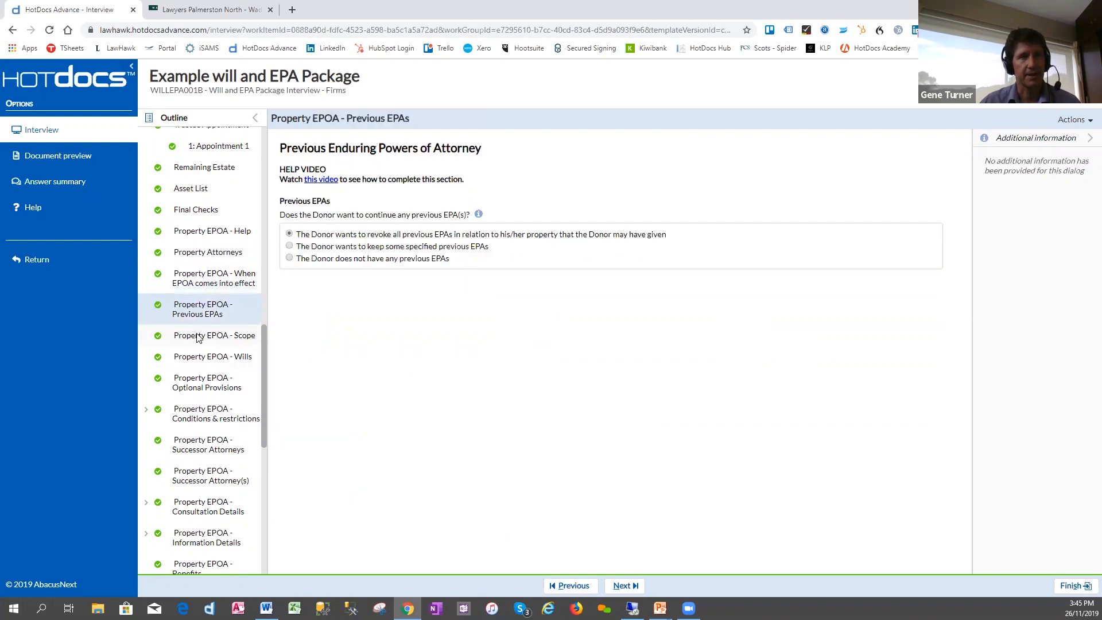
click(290, 247)
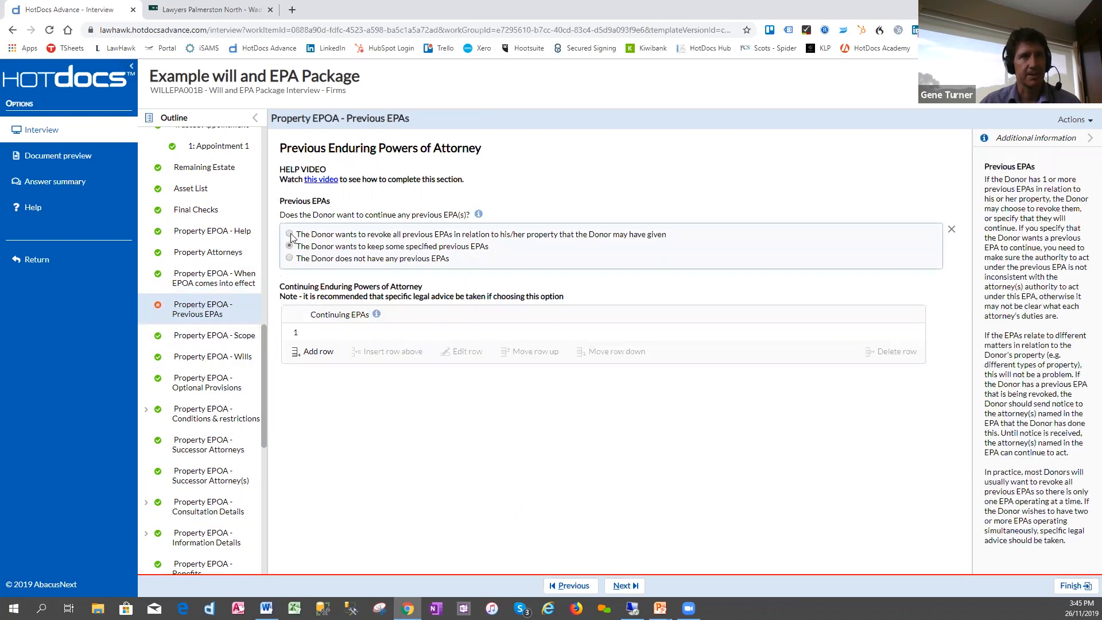
click(290, 234)
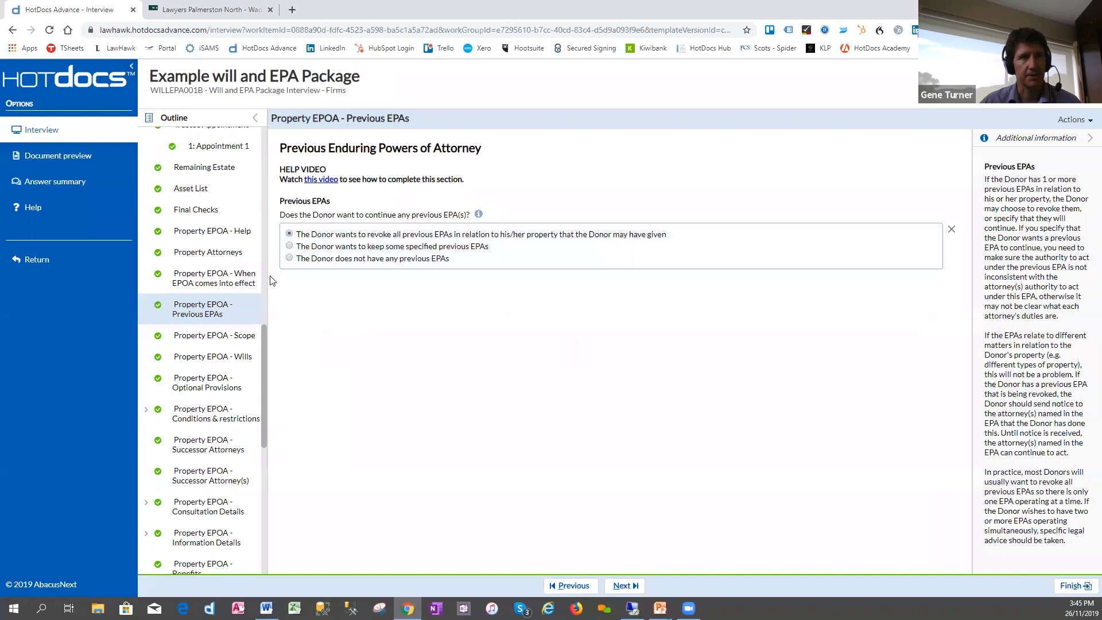
- Review the Property EPOA Scope options and read the guidance on authorising a will in the Wills section
click(208, 337)
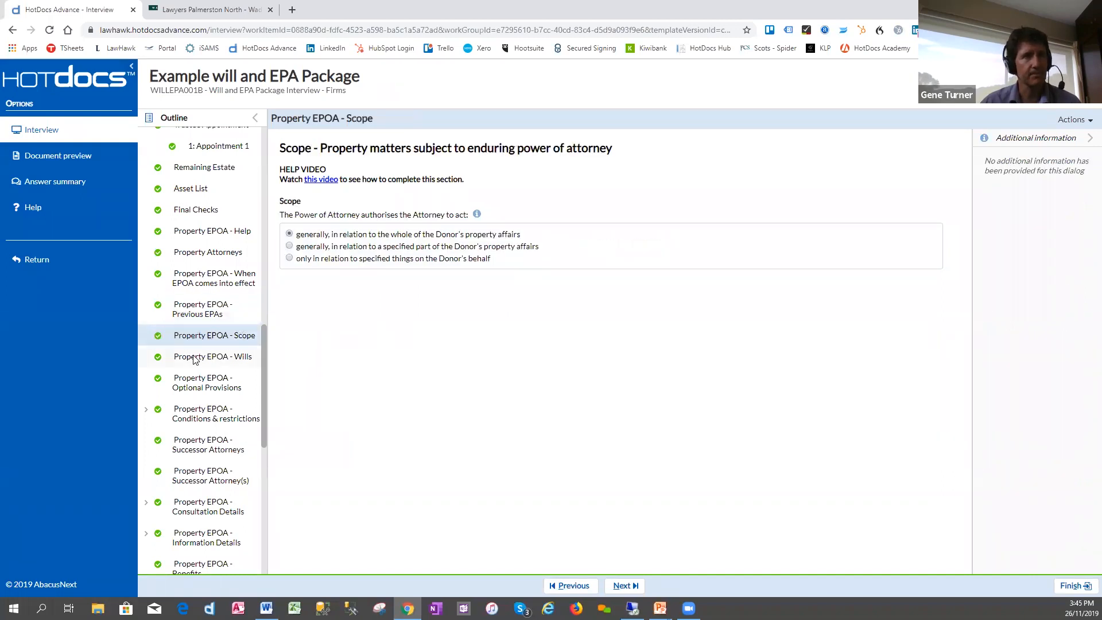
click(244, 359)
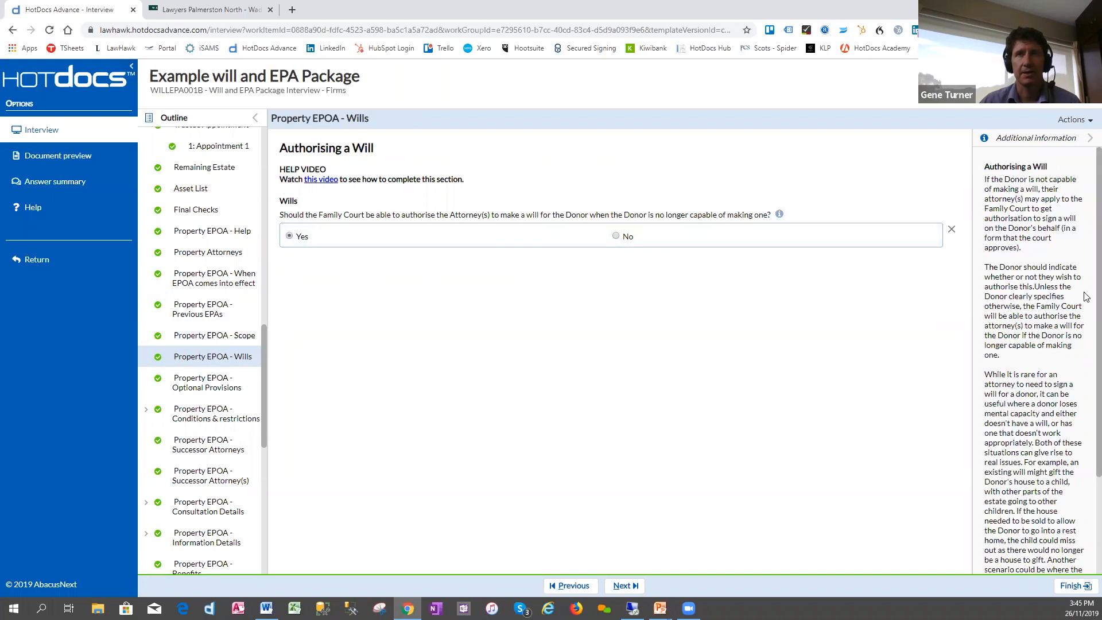
scroll(1086, 294, down, 2)
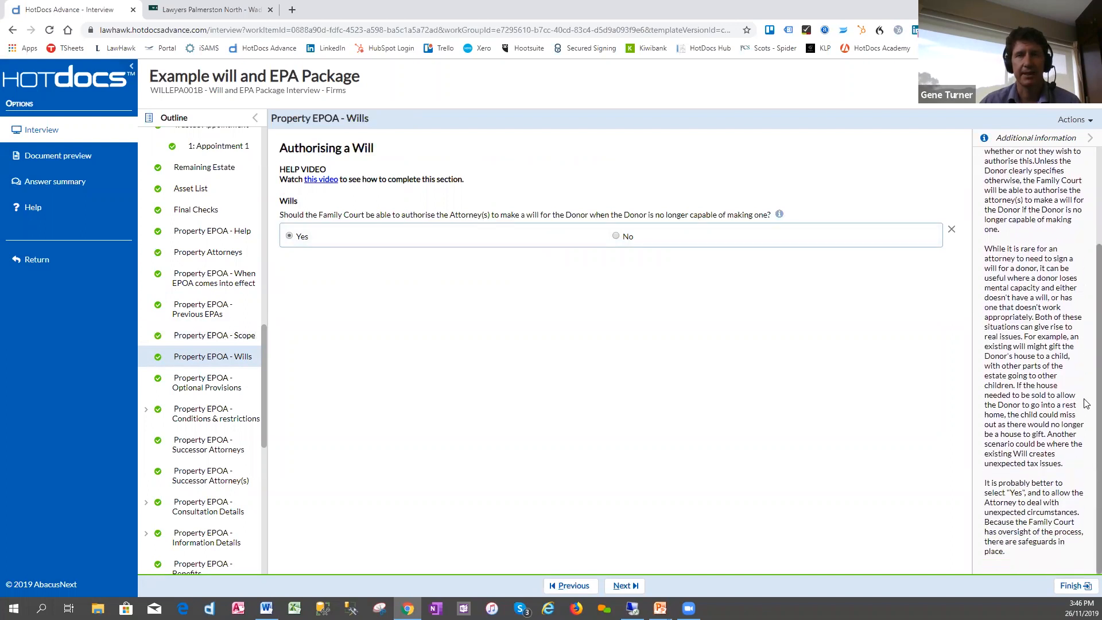
scroll(1086, 347, up, 1)
scroll(1086, 347, up, 1)
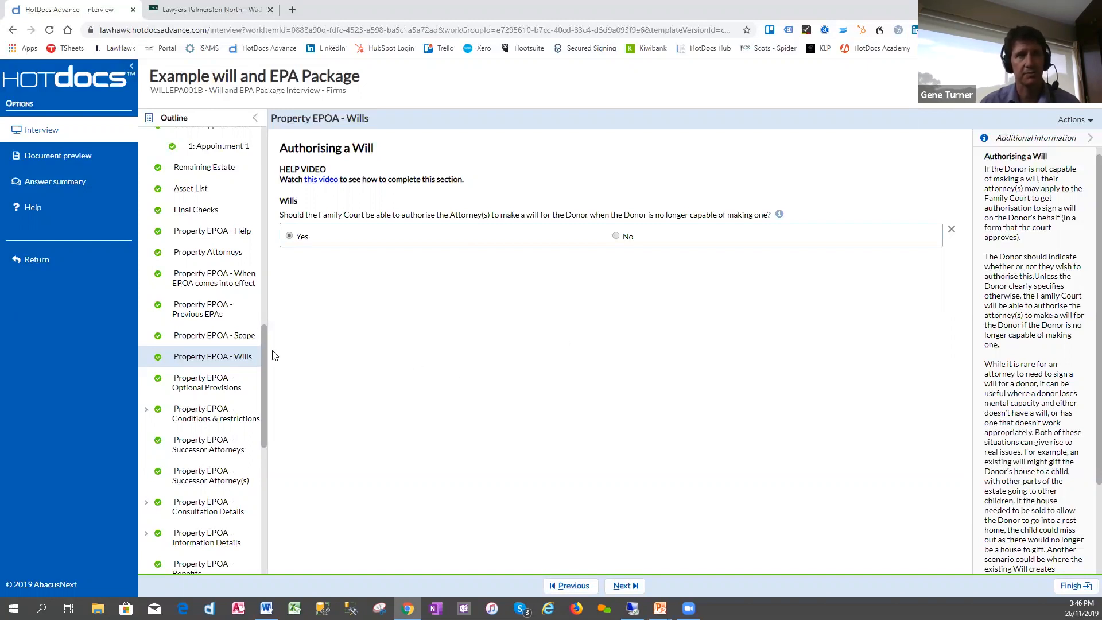
drag(264, 346, 264, 360)
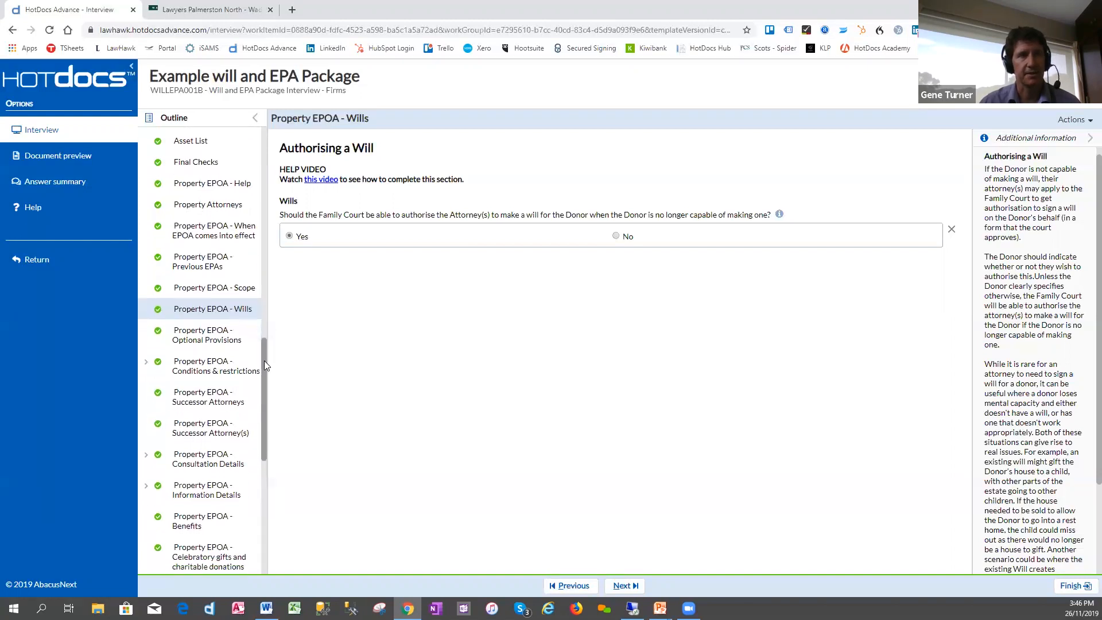
- In Property EPOA - Optional Provisions, switch to None of the Above and back to including all six optional provisions
click(252, 335)
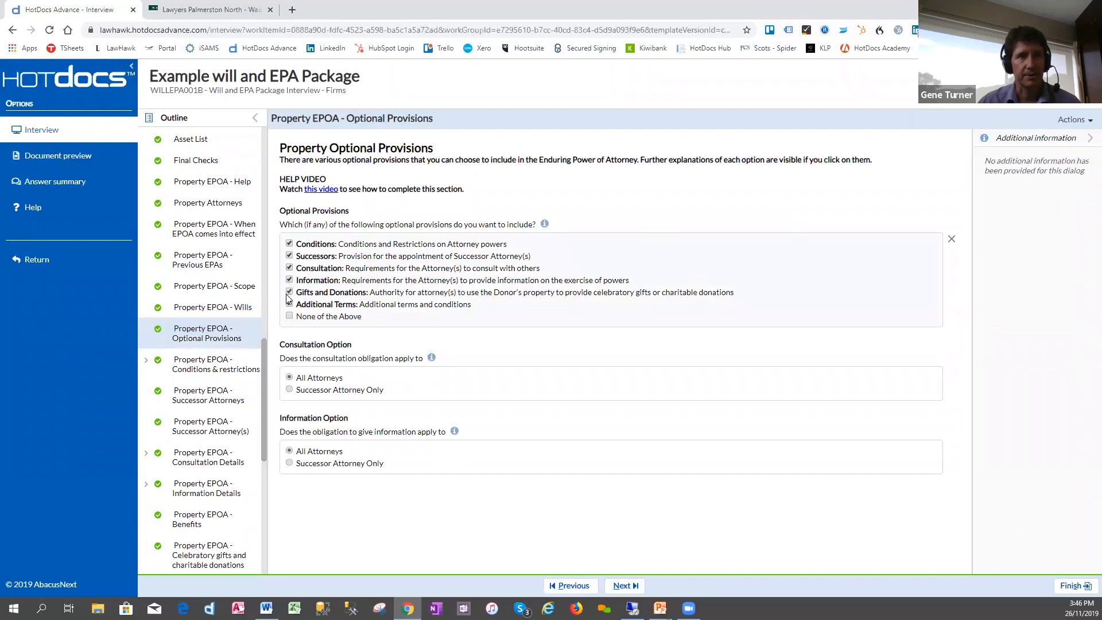
click(289, 316)
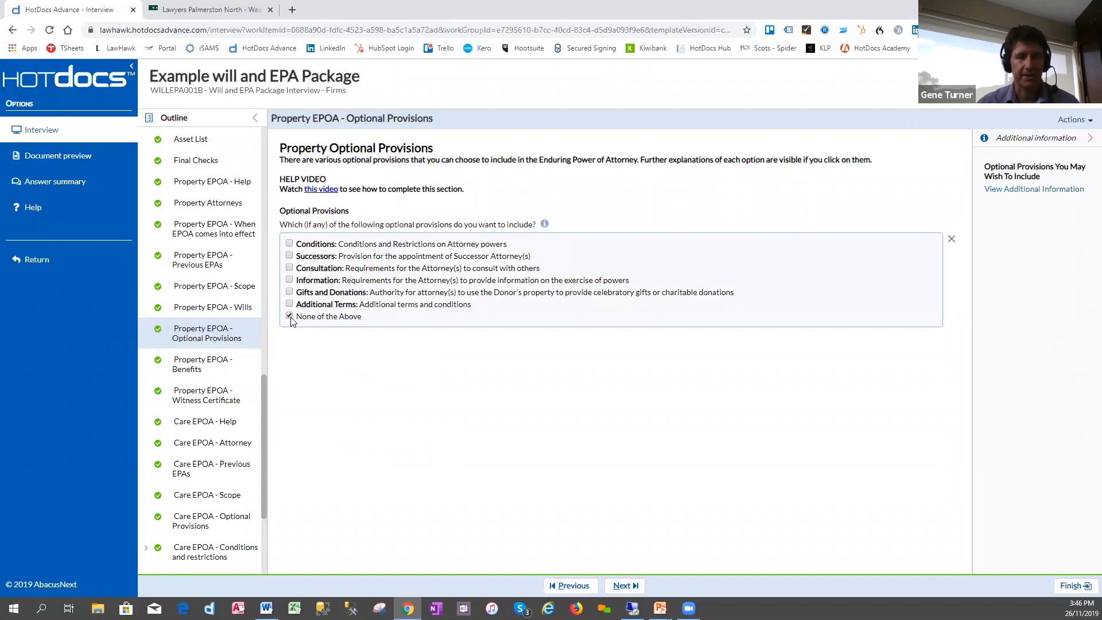
click(289, 243)
click(290, 255)
click(290, 268)
click(289, 280)
click(289, 291)
click(290, 304)
- Return to the work item and open the generated WILLEPA012B - LawHawk EPA Property Base document in Word
drag(264, 345, 264, 458)
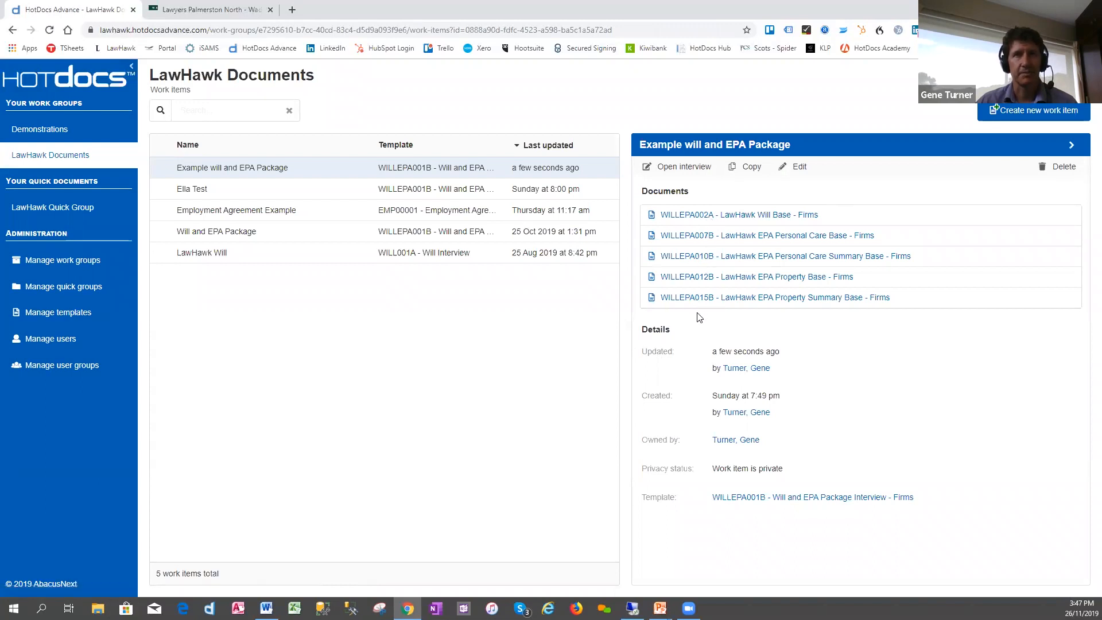
click(732, 279)
click(442, 294)
click(46, 585)
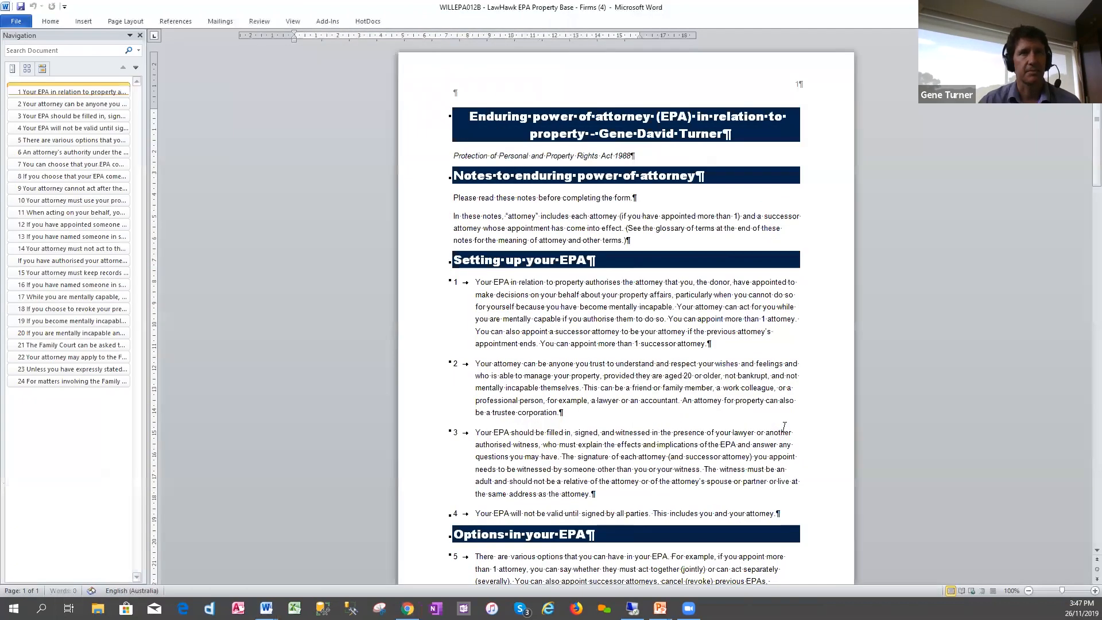
- Examine the property EPA document from the notes through the attorney details, when it comes into effect and the successor attorney details
scroll(543, 241, down, 15)
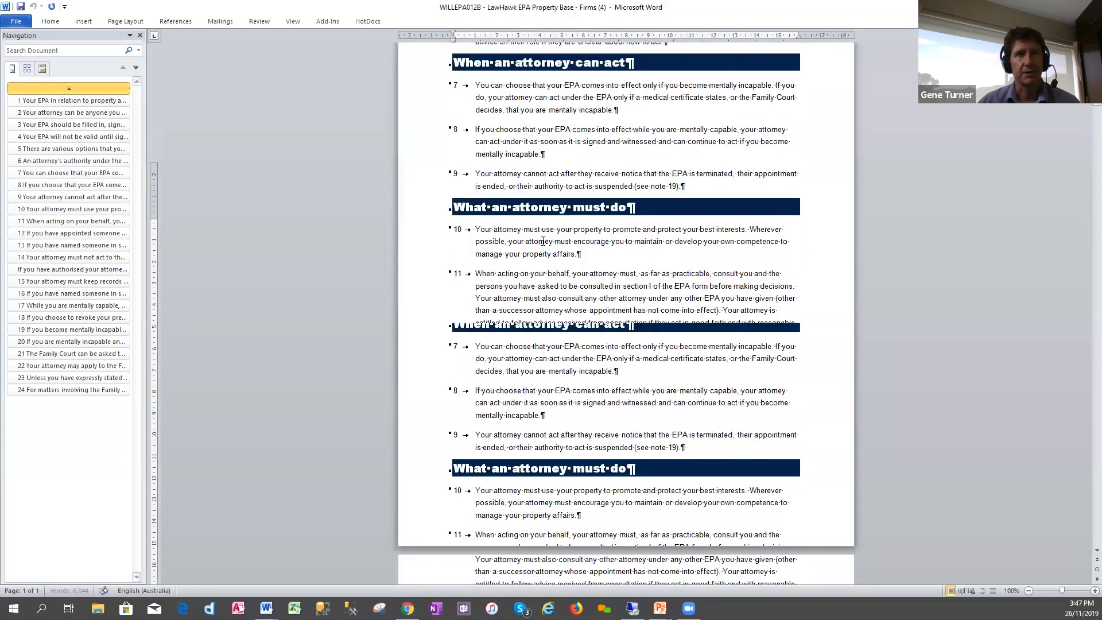
scroll(543, 241, down, 20)
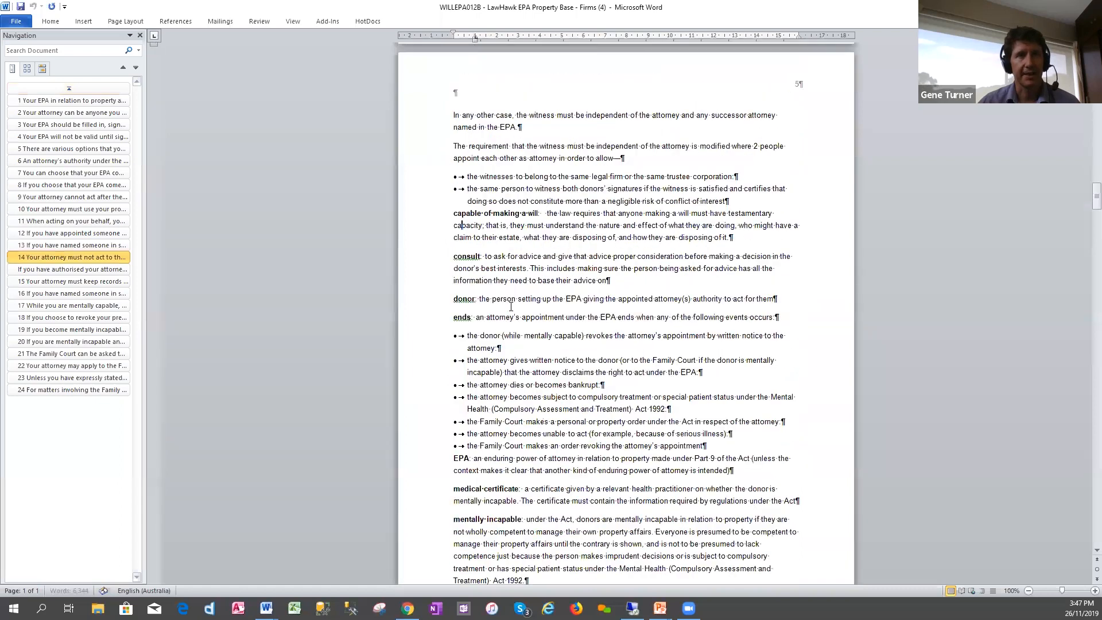
scroll(510, 306, down, 20)
scroll(484, 430, down, 9)
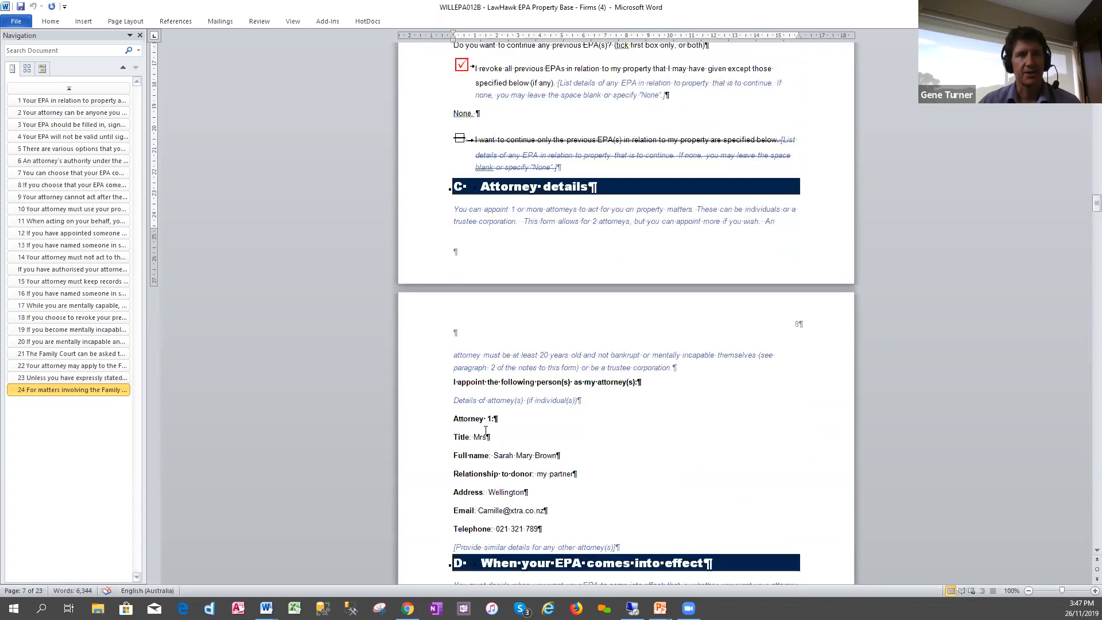
scroll(485, 431, down, 1)
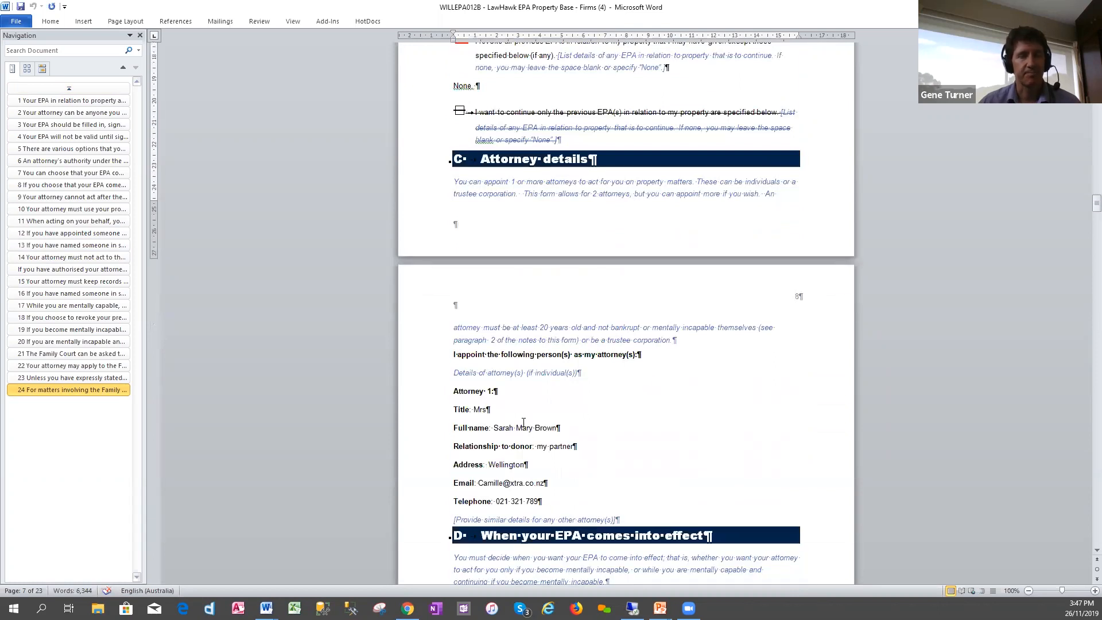
scroll(524, 422, down, 6)
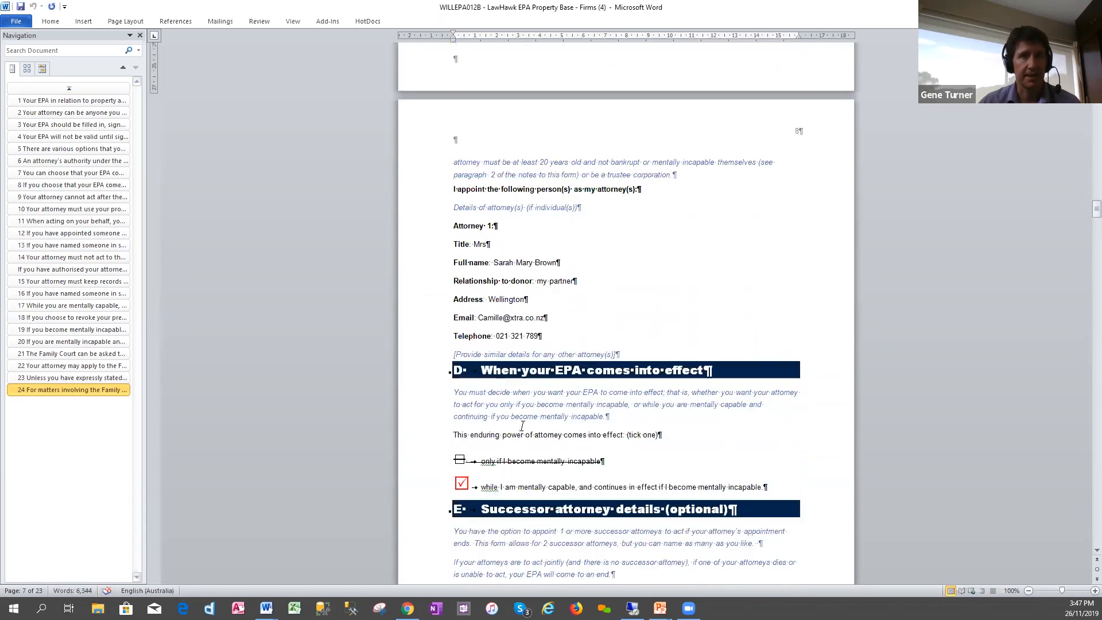
scroll(526, 409, down, 2)
scroll(526, 409, down, 7)
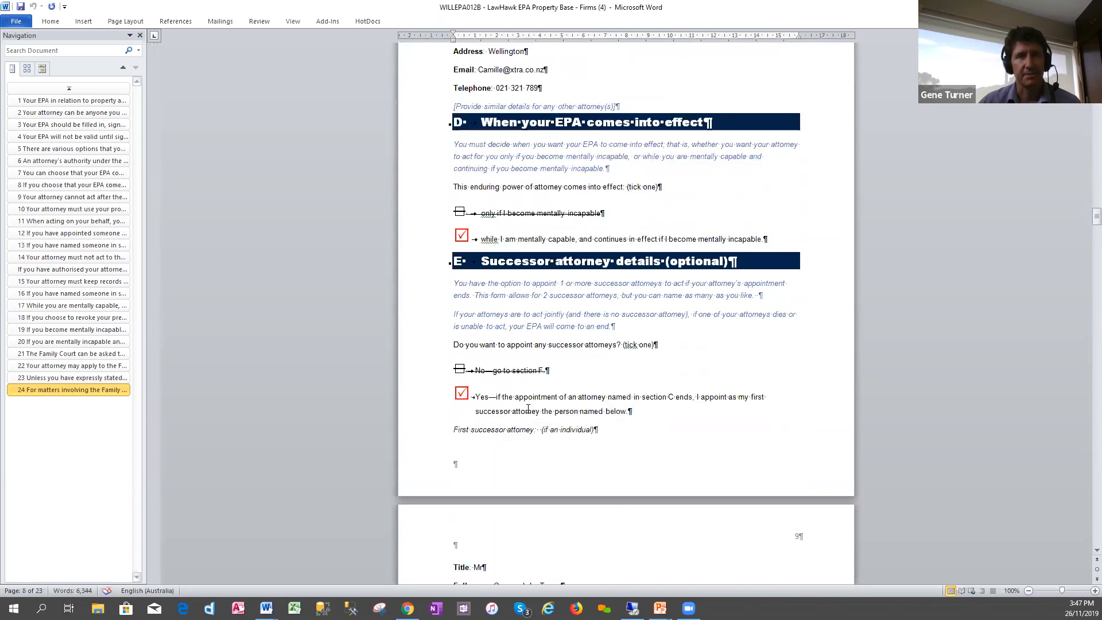
scroll(527, 409, down, 3)
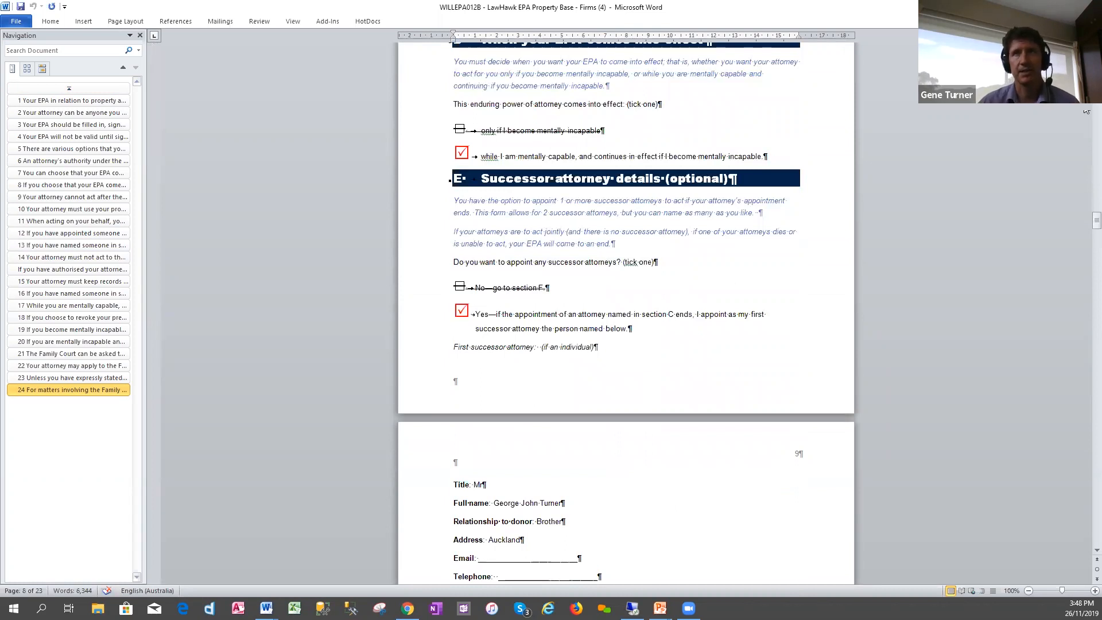
- Leave the Word document and switch to the Wadham Partners website in Chrome
key(ctrl+n)
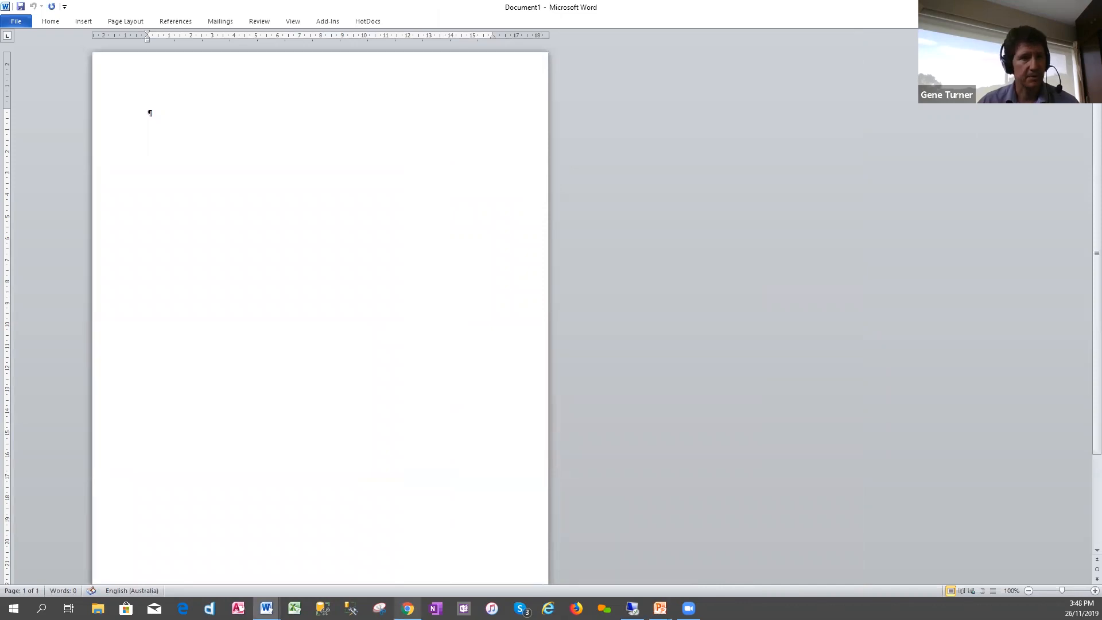
mouse_move(407, 608)
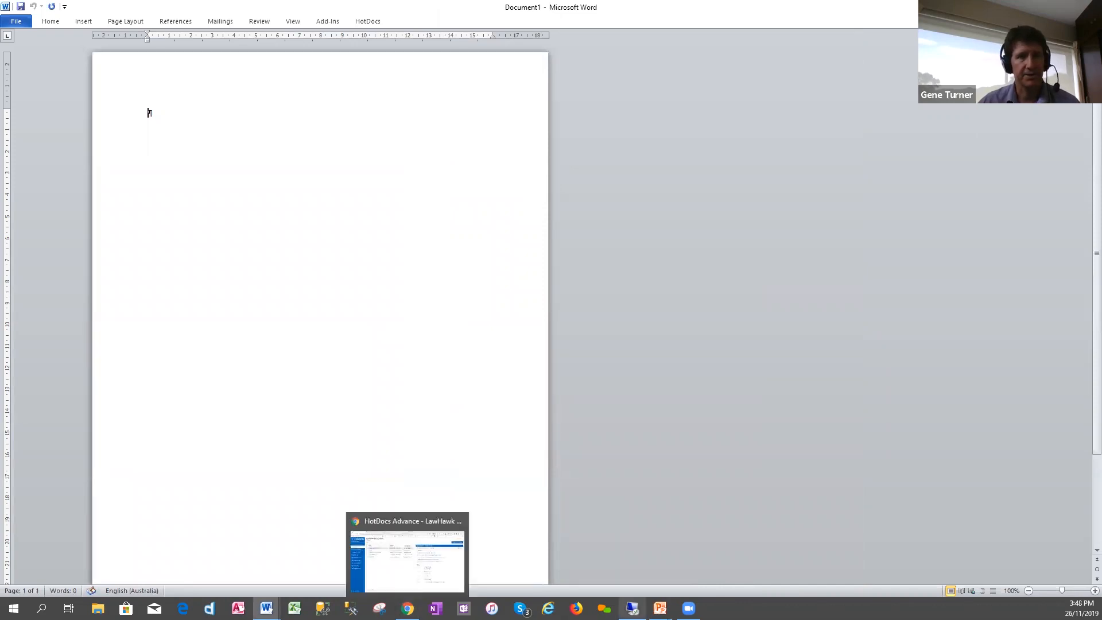
click(408, 608)
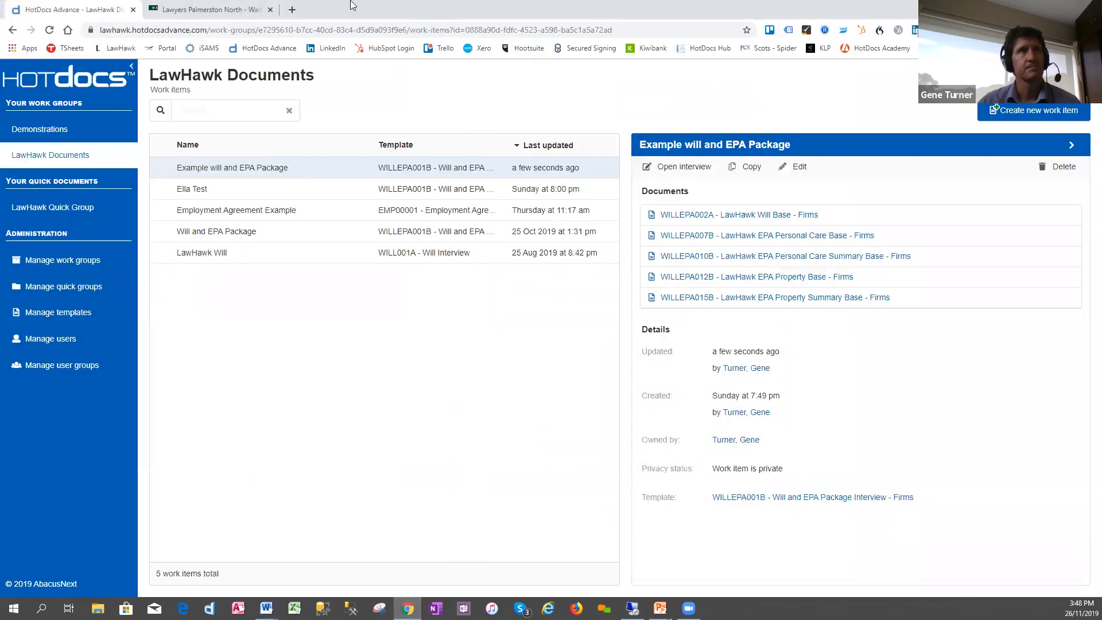
click(254, 8)
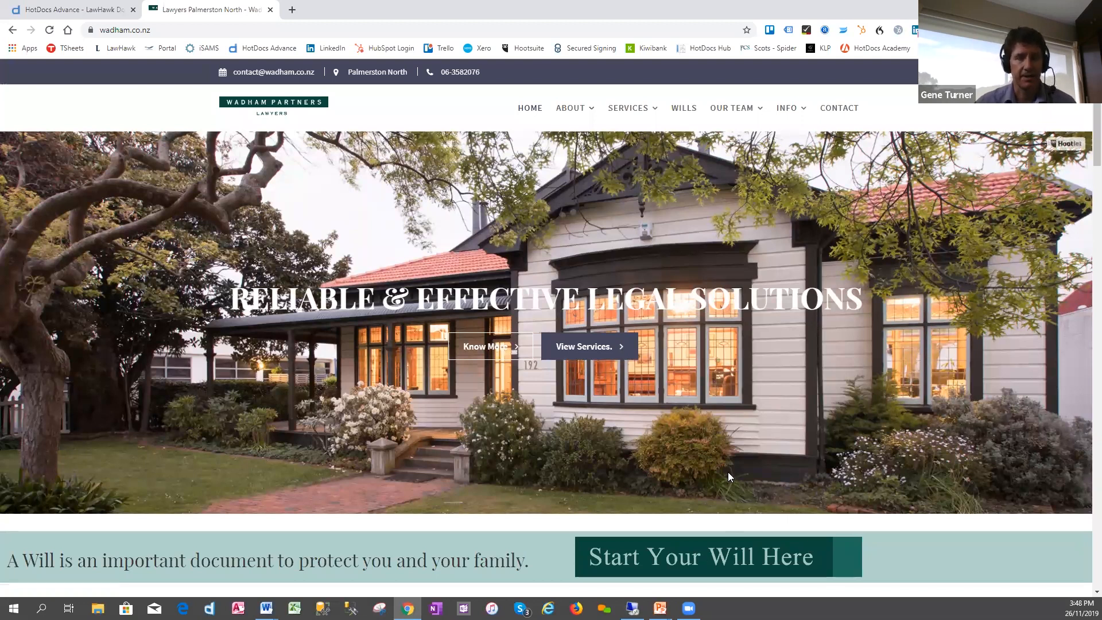
- Open the online wills page from the Start Your Will Here banner on the Wadham Partners home page
scroll(728, 472, down, 1)
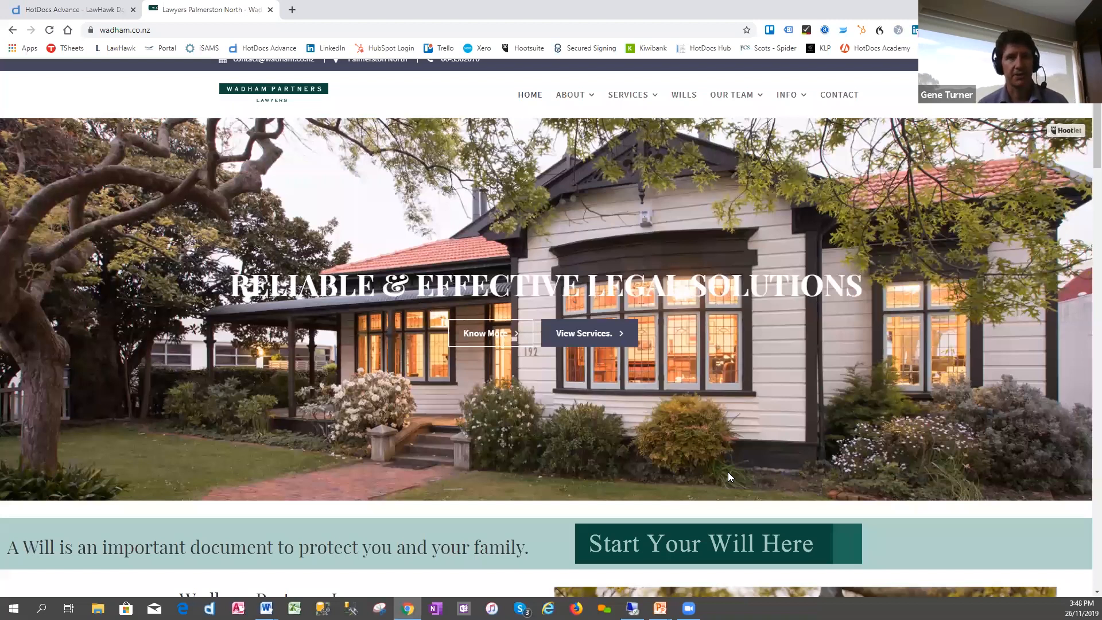
scroll(605, 403, down, 3)
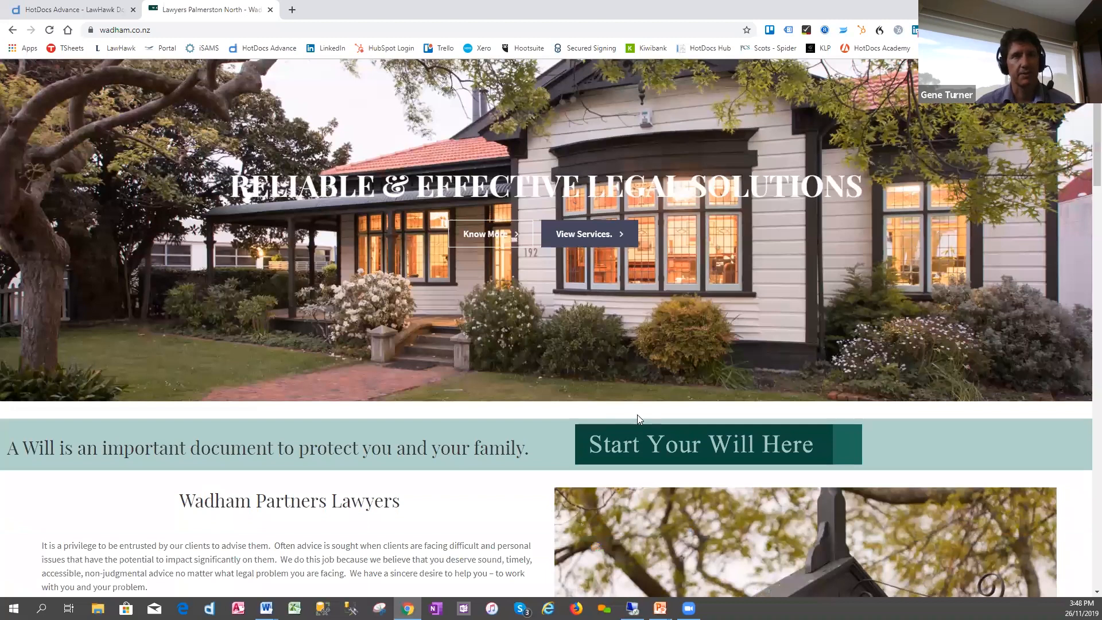
scroll(654, 406, down, 3)
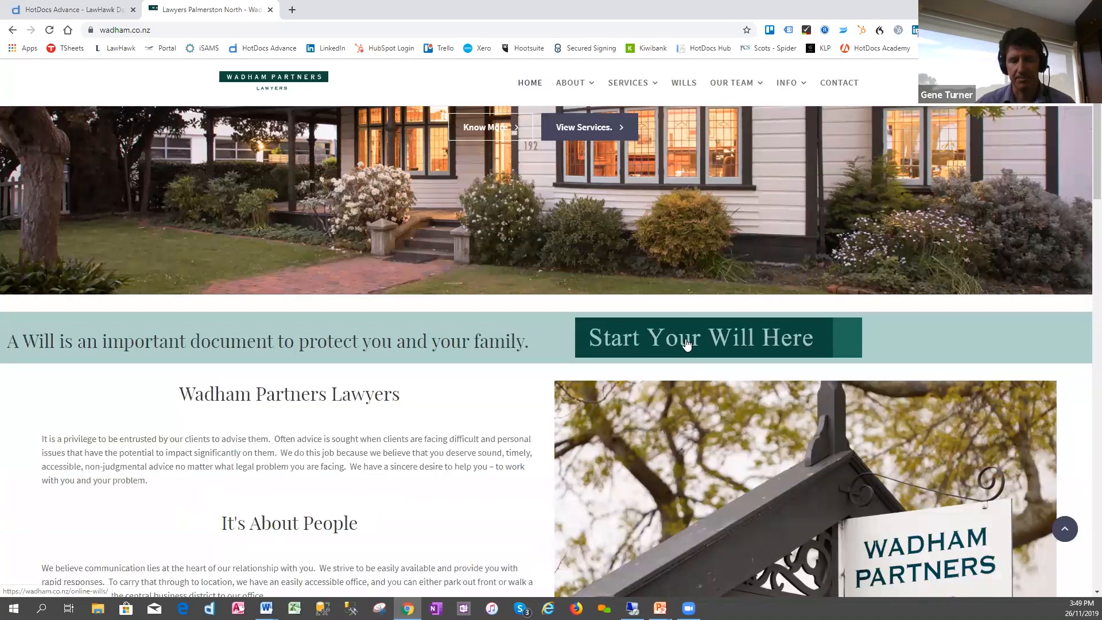
click(687, 343)
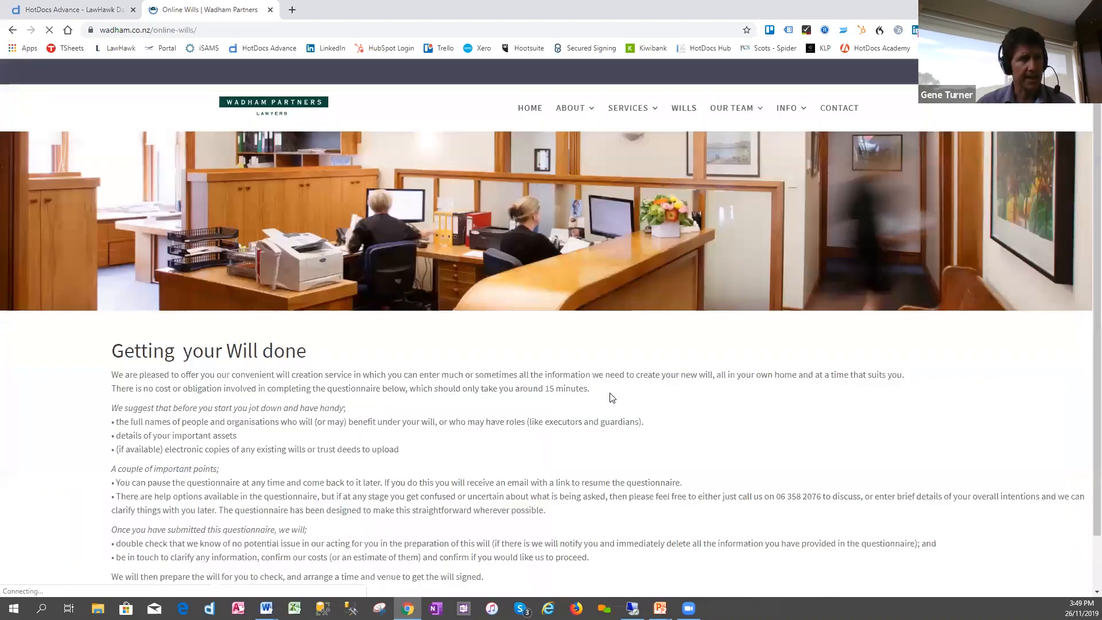
- Read through the Getting your Will done information and questionnaire introduction, and continue to The Will Maker page
scroll(574, 367, down, 1)
scroll(563, 358, down, 1)
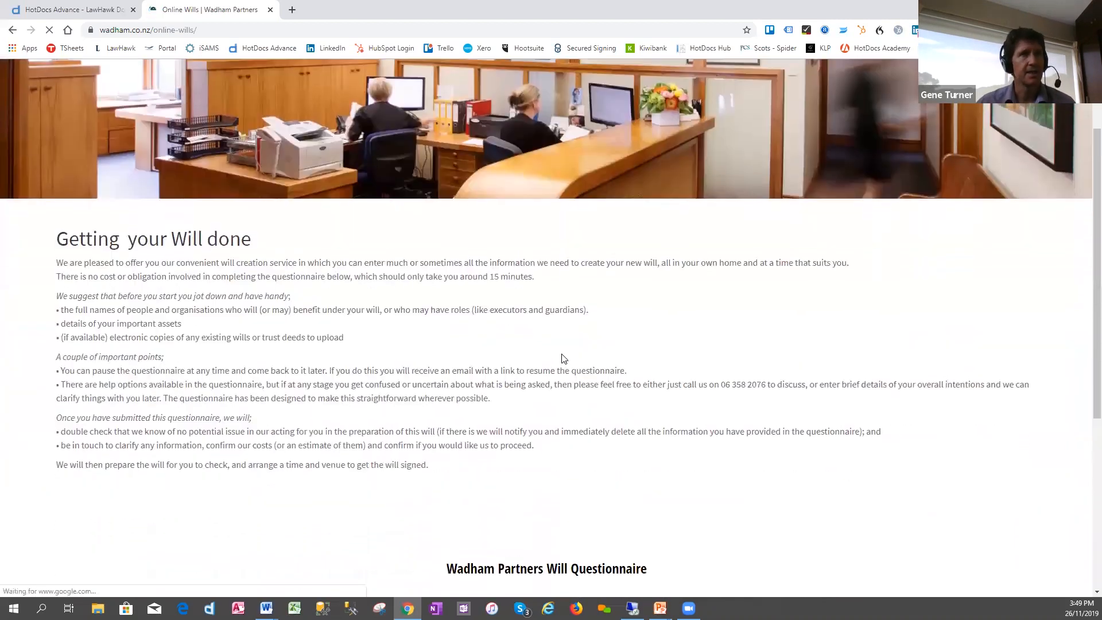
scroll(563, 358, down, 1)
scroll(563, 359, down, 1)
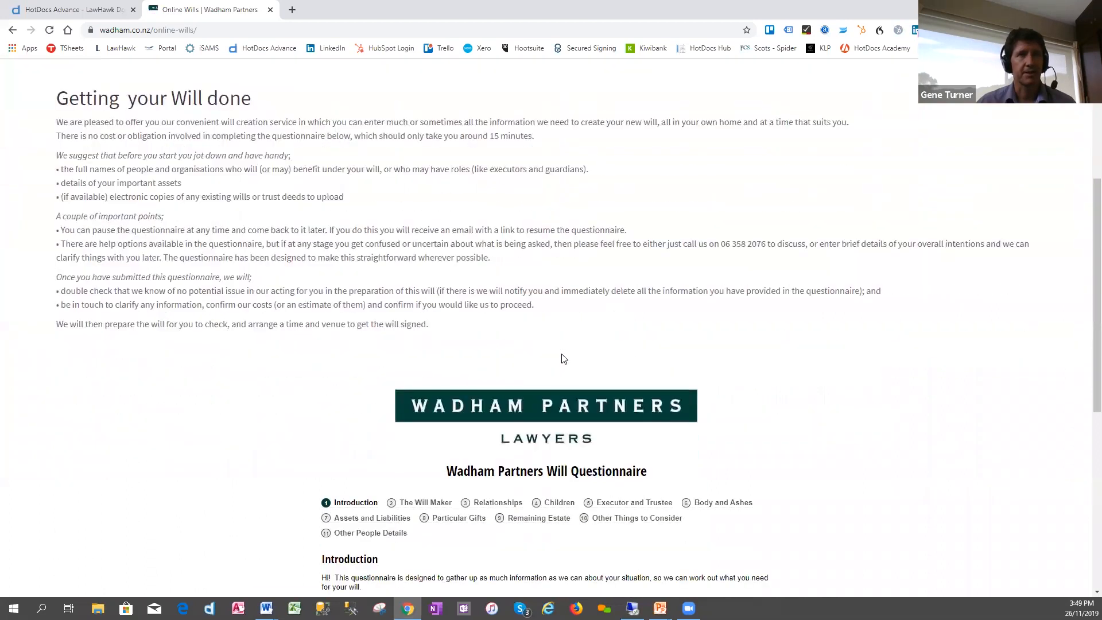
scroll(376, 368, down, 2)
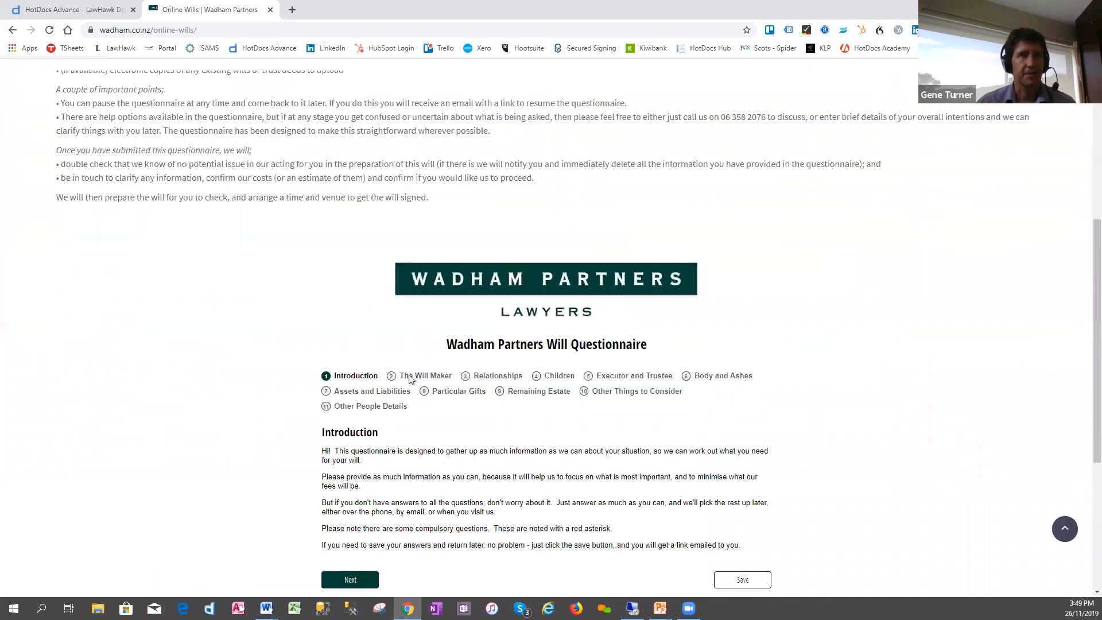
scroll(410, 379, down, 1)
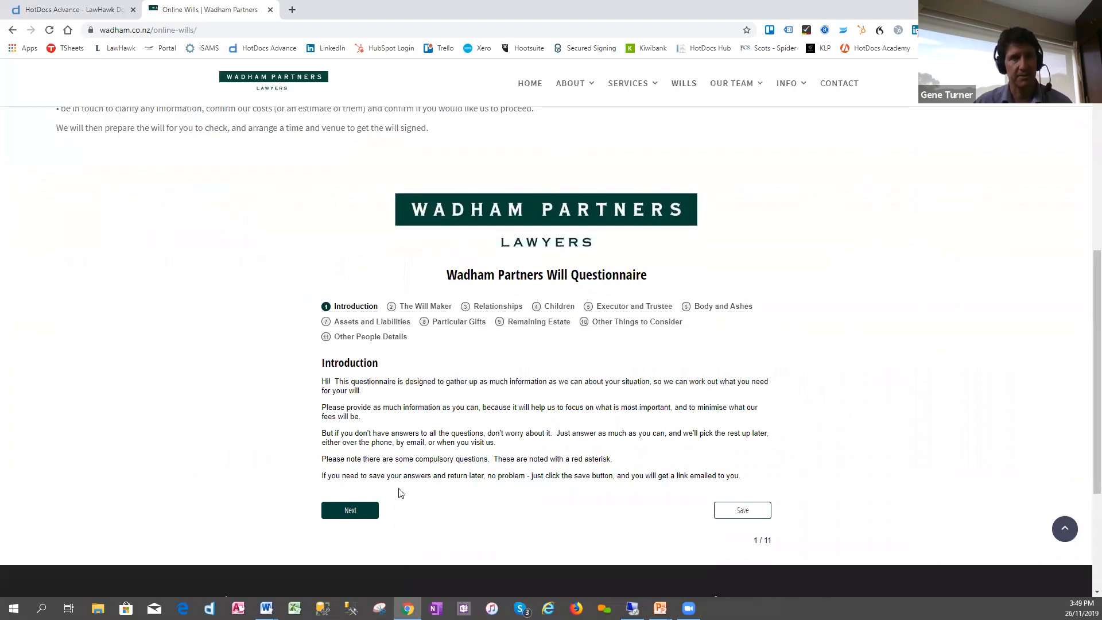
click(354, 511)
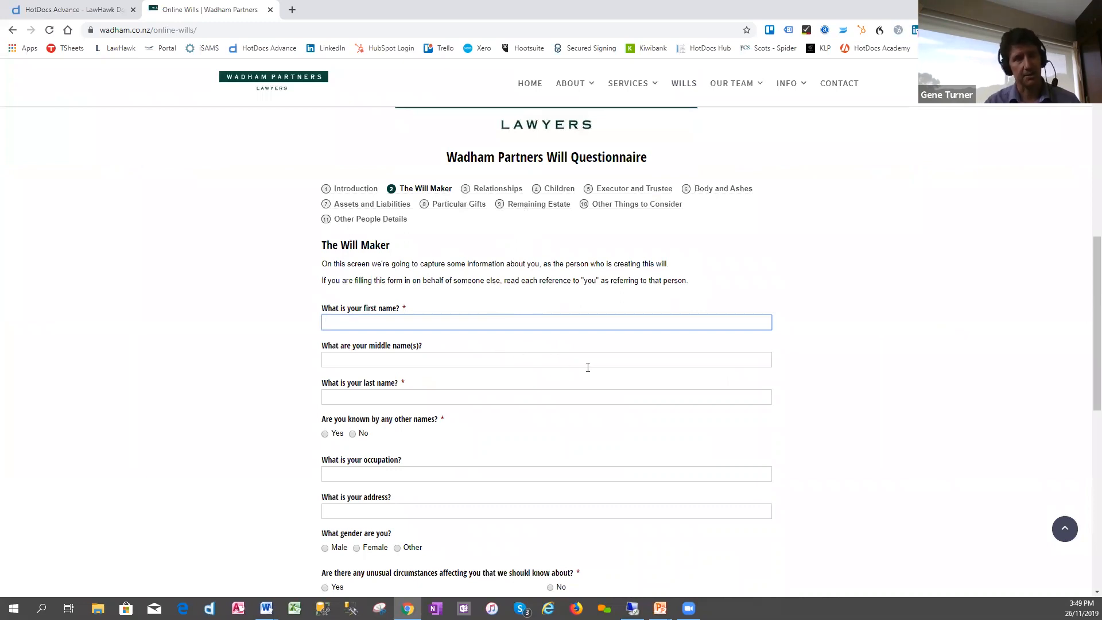
- Enter the will maker's first, middle and last names on The Will Maker page
key(Tab)
key(Tab)
key(Tab)
scroll(517, 373, down, 2)
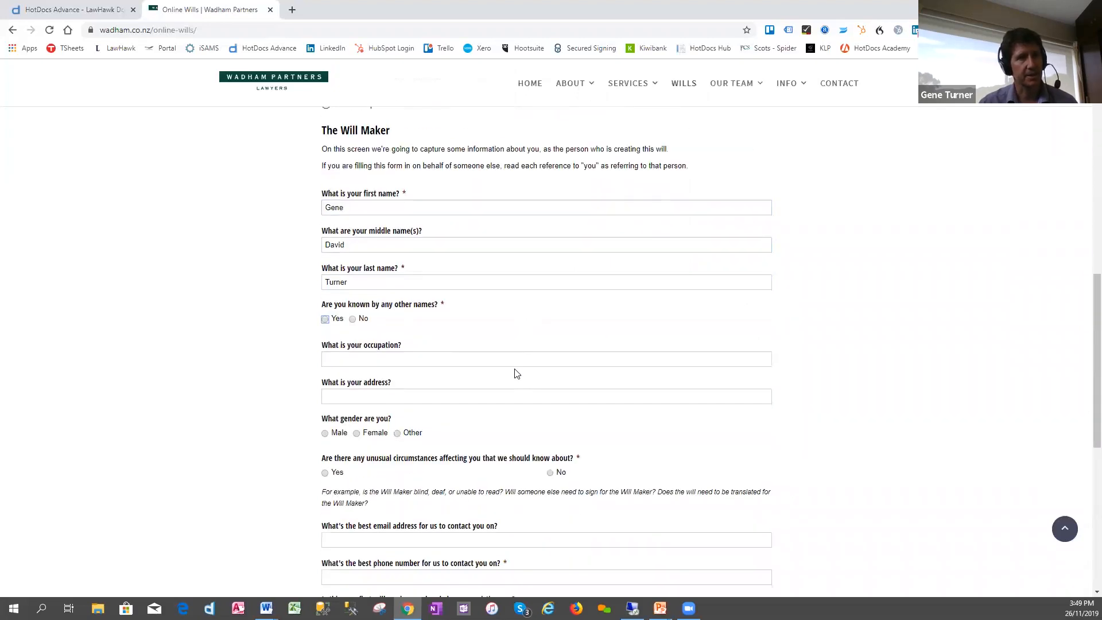
- Answer Yes to whether unusual circumstances affect the will maker, and go to the field asking what they are
scroll(612, 425, down, 1)
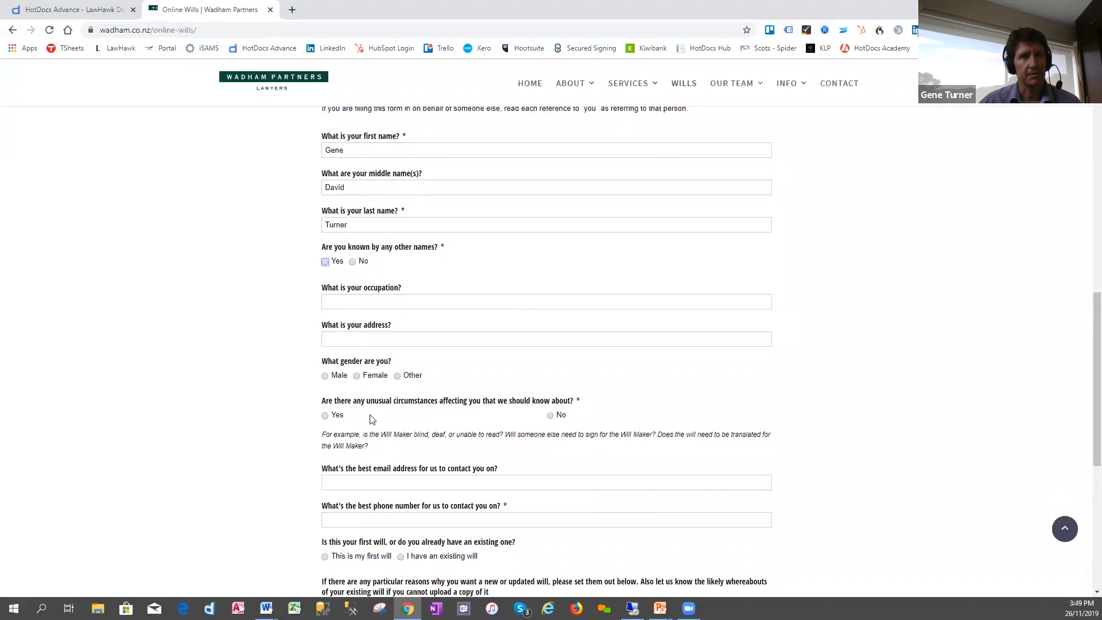
click(325, 415)
scroll(364, 465, down, 1)
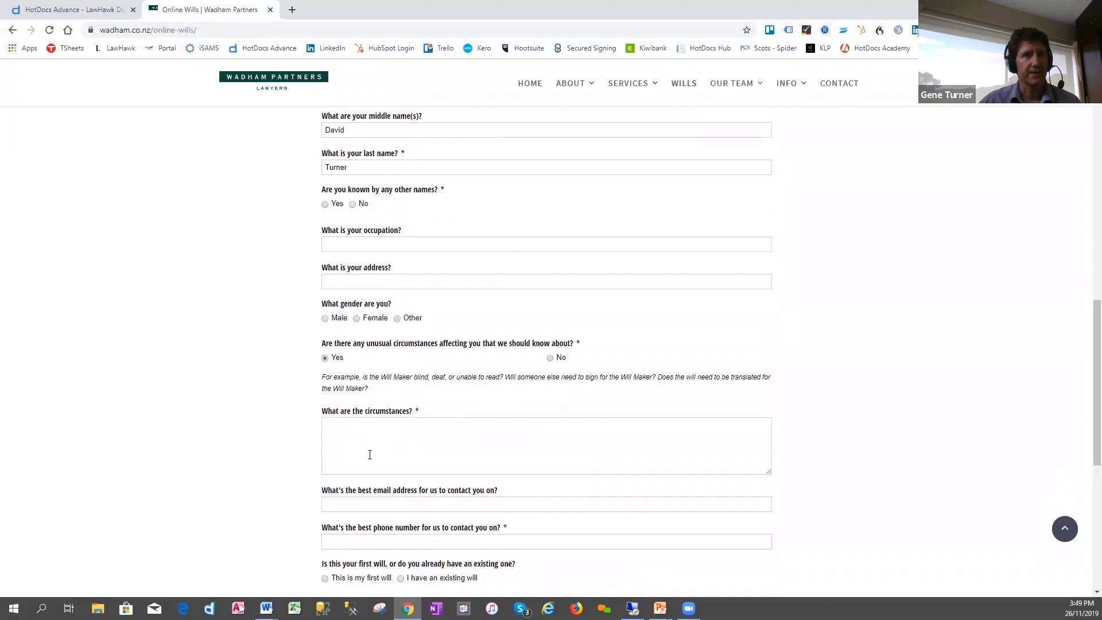
click(370, 437)
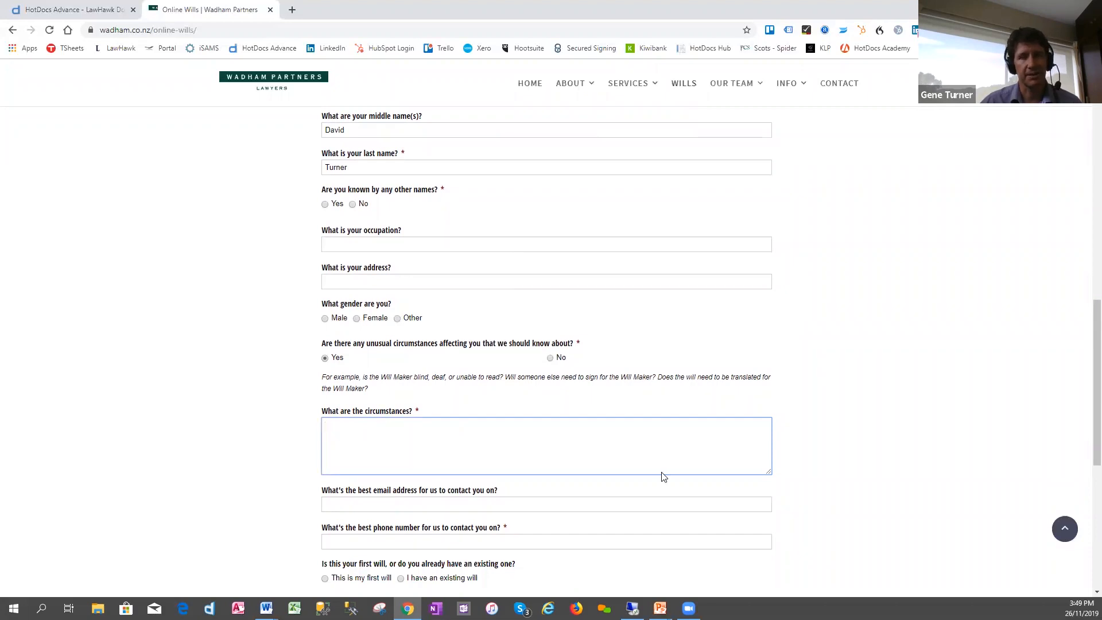
- Answer that there is already an existing will, and go to the field for reasons for a new or updated will
scroll(1086, 391, down, 2)
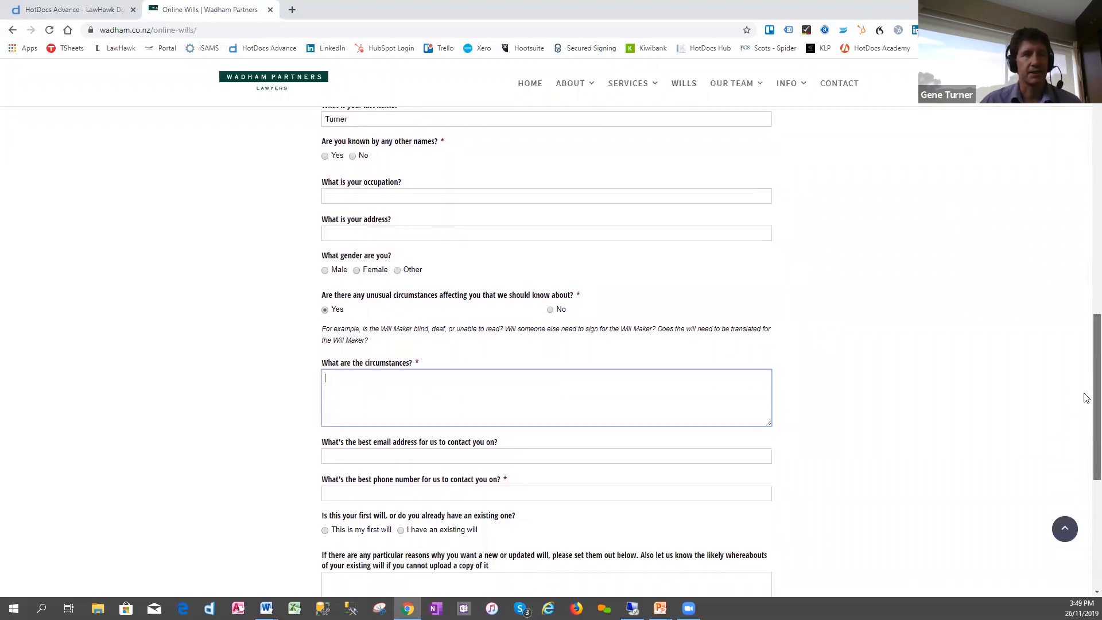
scroll(1086, 409, down, 2)
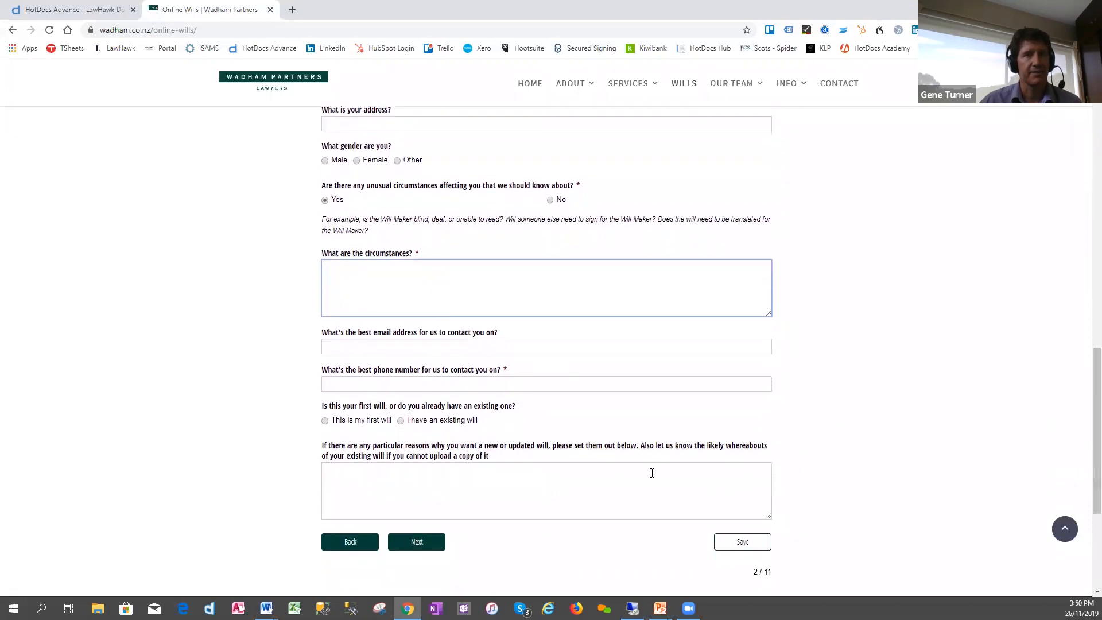
click(401, 422)
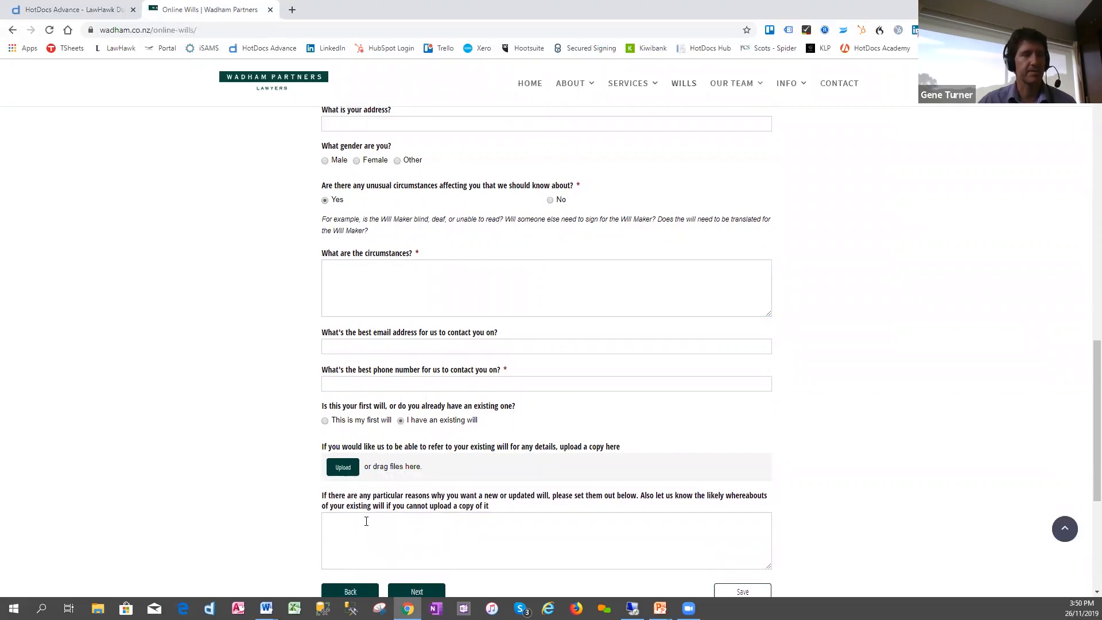
scroll(1085, 515, down, 1)
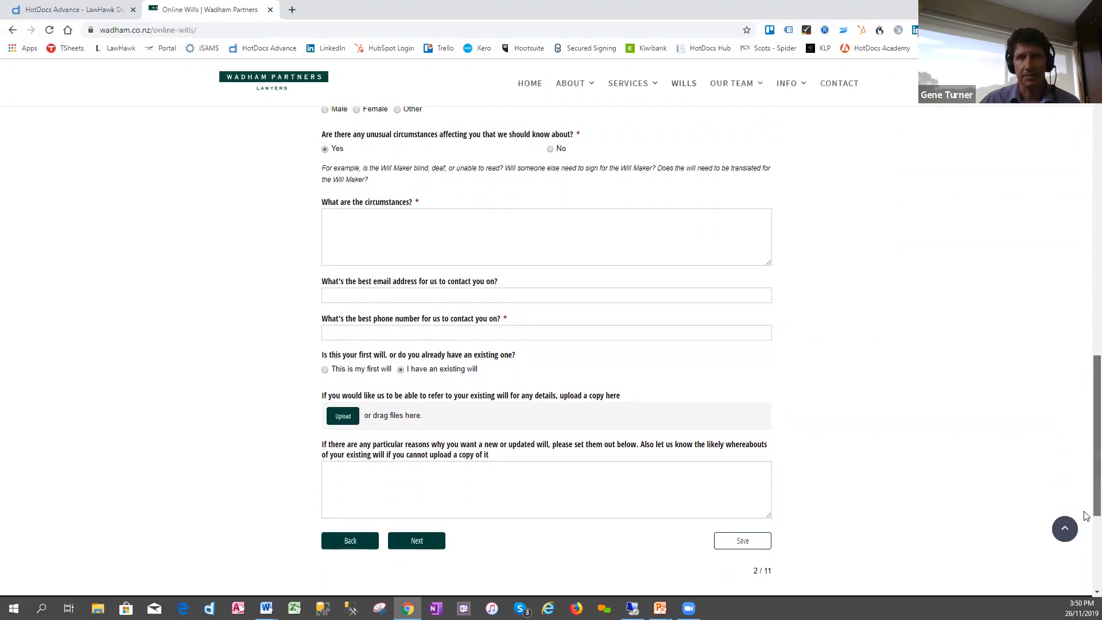
scroll(1085, 515, down, 2)
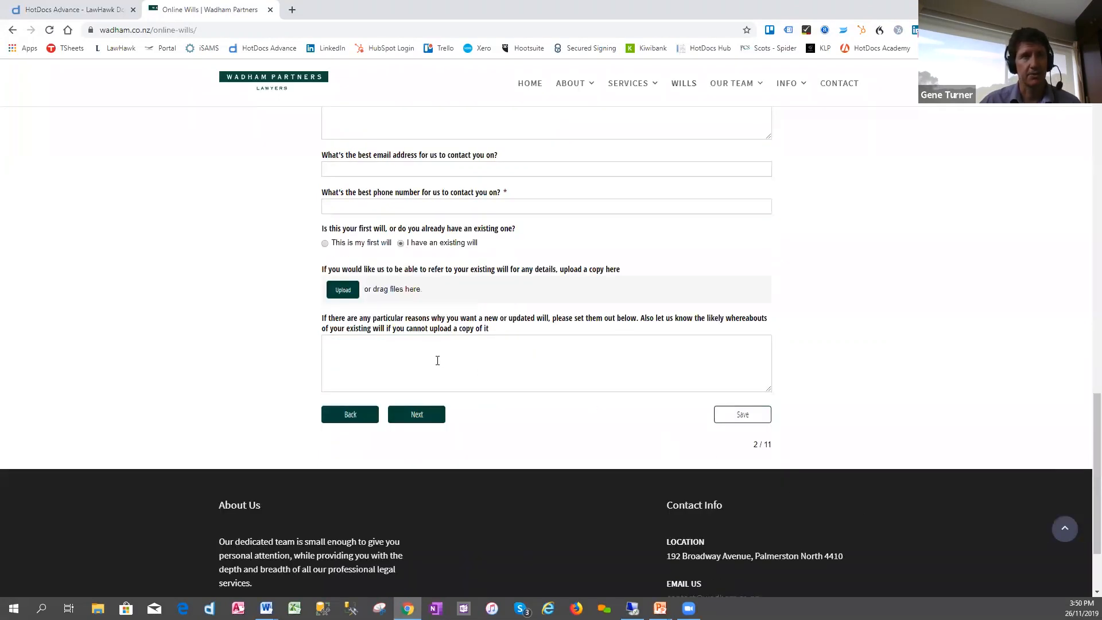
click(388, 356)
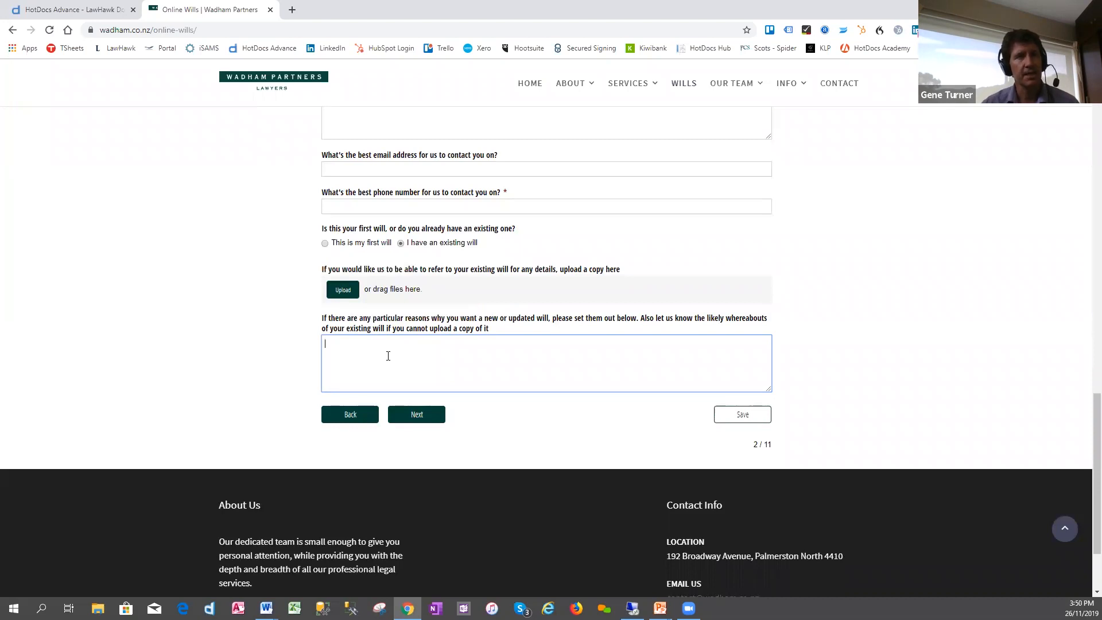
- Switch to the running PowerPoint slide show and advance to the Top tips slide
mouse_move(660, 608)
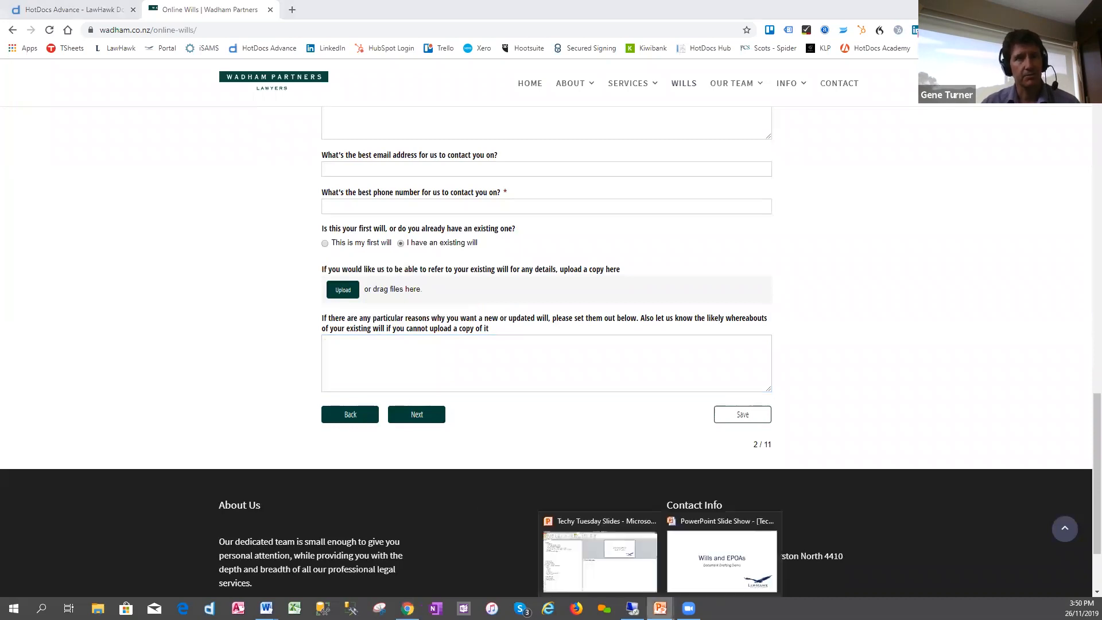
click(675, 572)
click(674, 570)
click(672, 568)
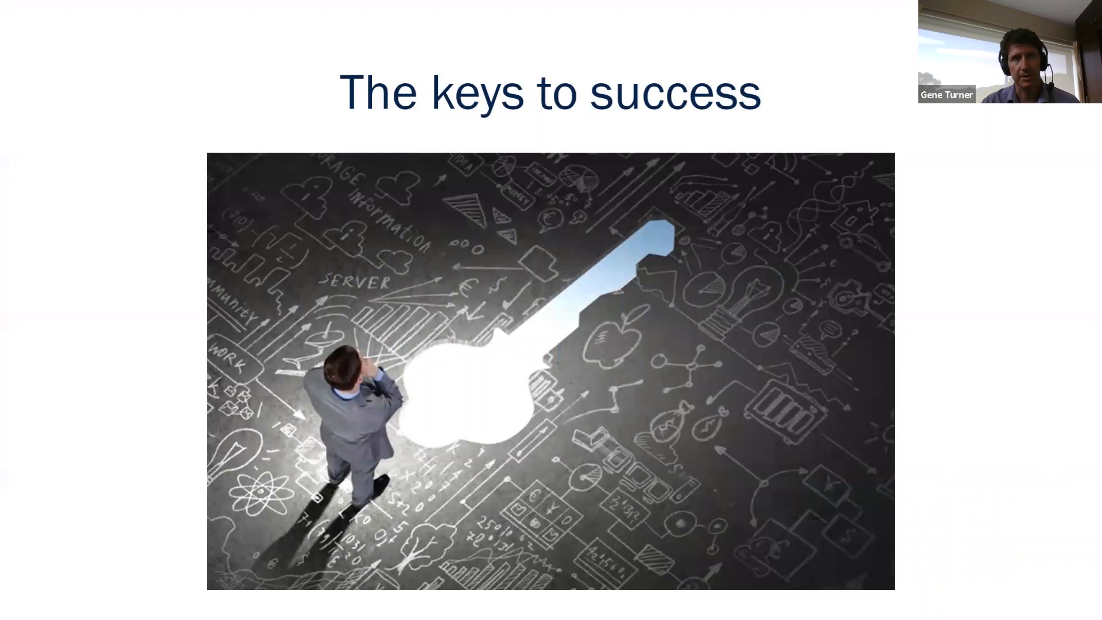
key(Right)
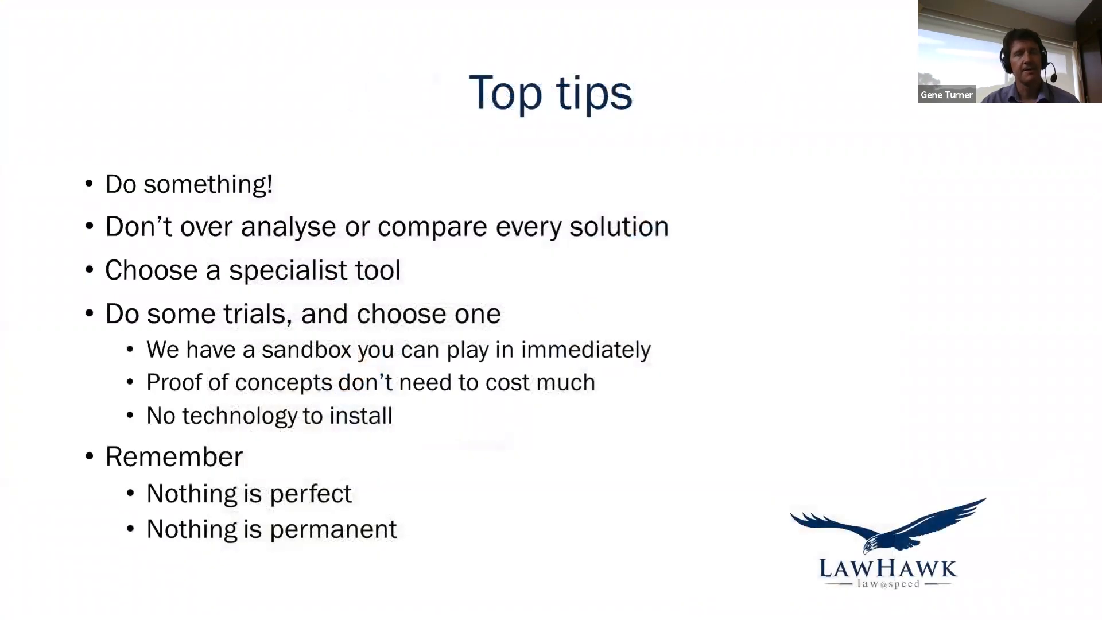